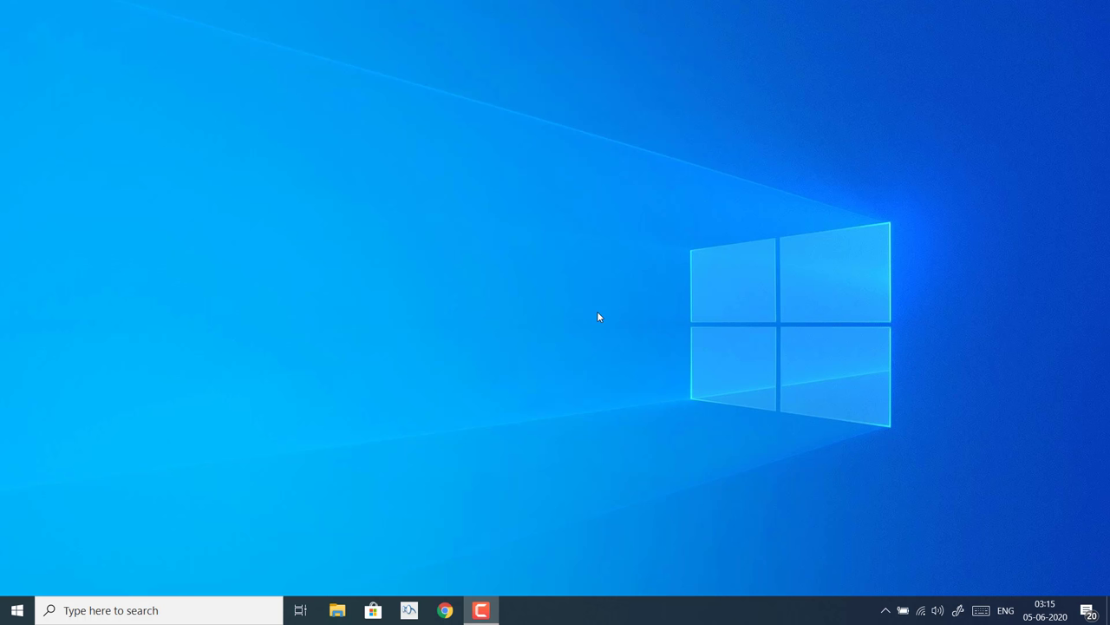
# Open the microphone privacy page in Windows Settings
pyautogui.click(15, 610)
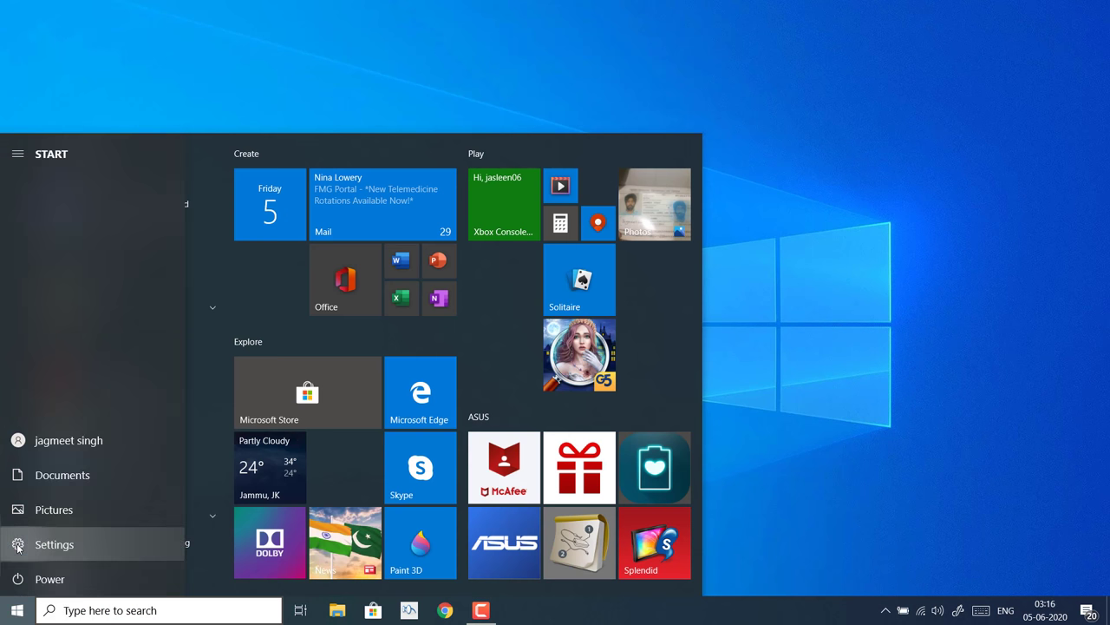
pyautogui.click(17, 543)
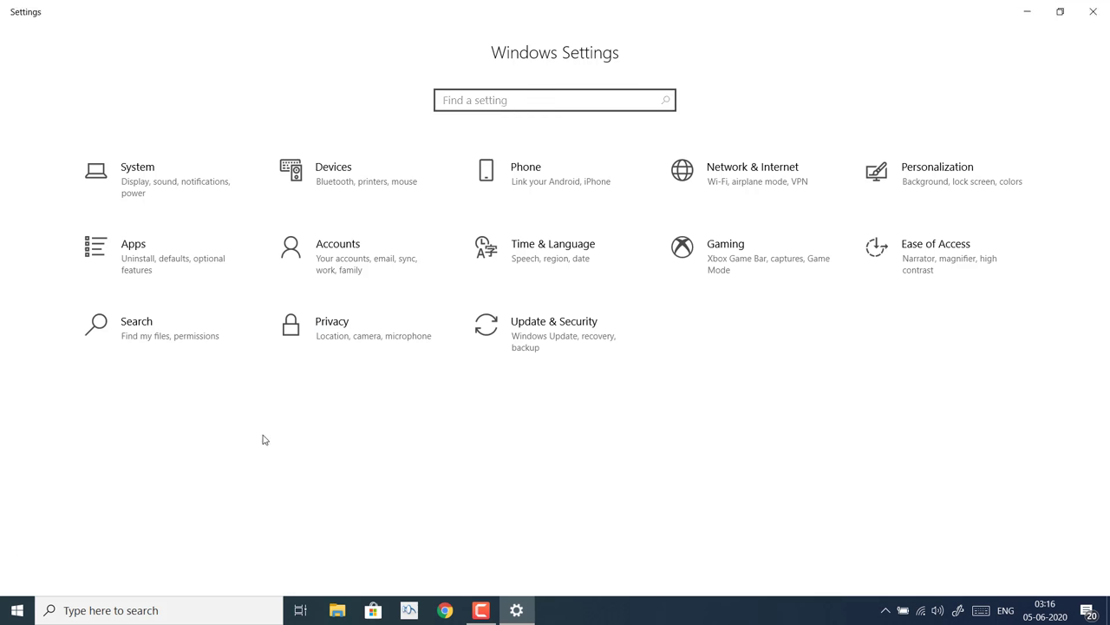
pyautogui.click(368, 334)
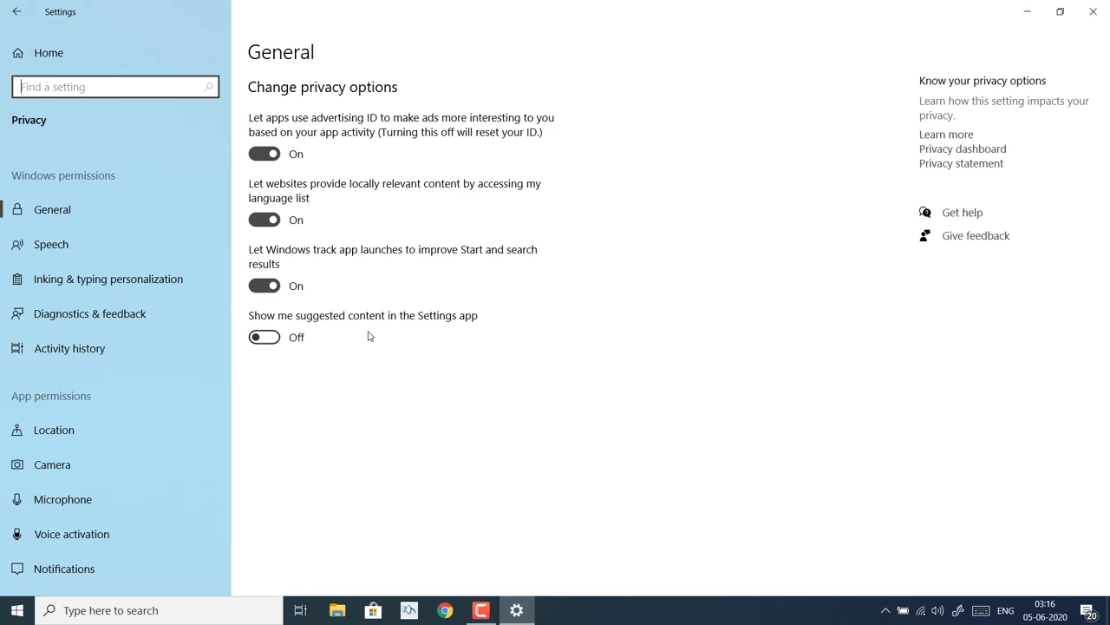
pyautogui.click(110, 501)
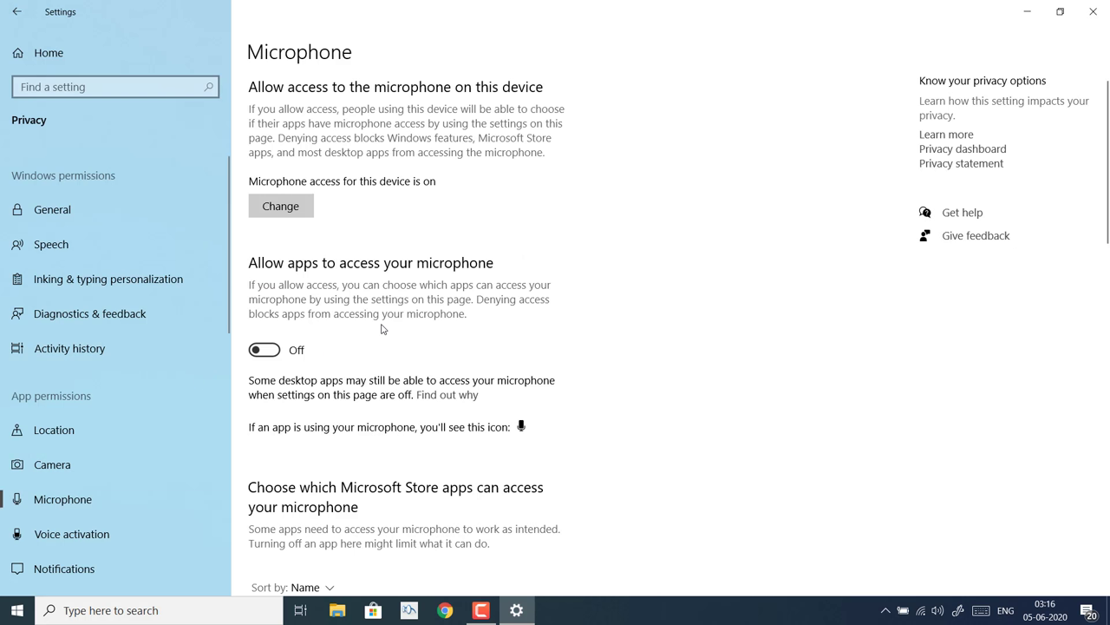
# Check the device's microphone access switch and allow apps to access the microphone
pyautogui.click(289, 208)
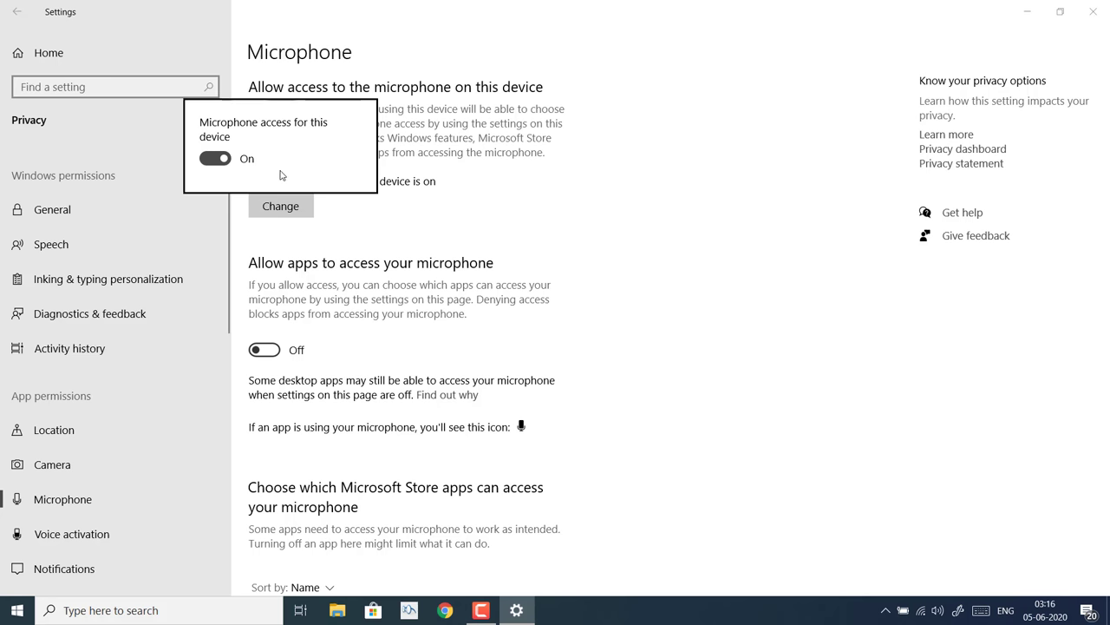
pyautogui.click(321, 265)
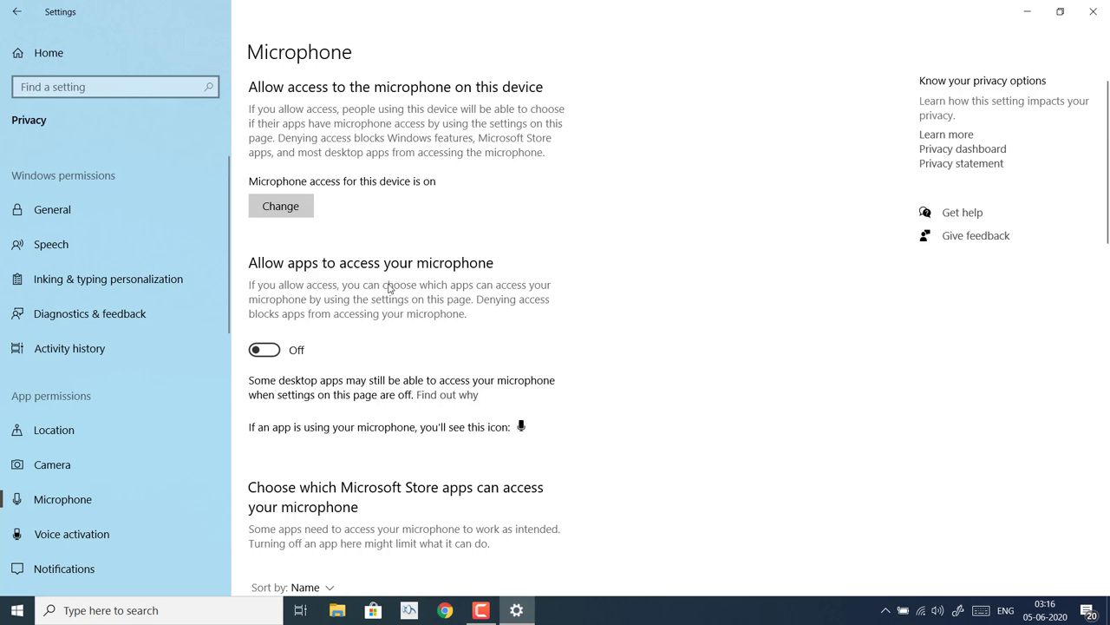
pyautogui.click(265, 350)
# Grant microphone access to OneNote for Windows 10, SHARE.it and Xbox Console Companion, and close Settings
pyautogui.scroll(-5, 360, 390)
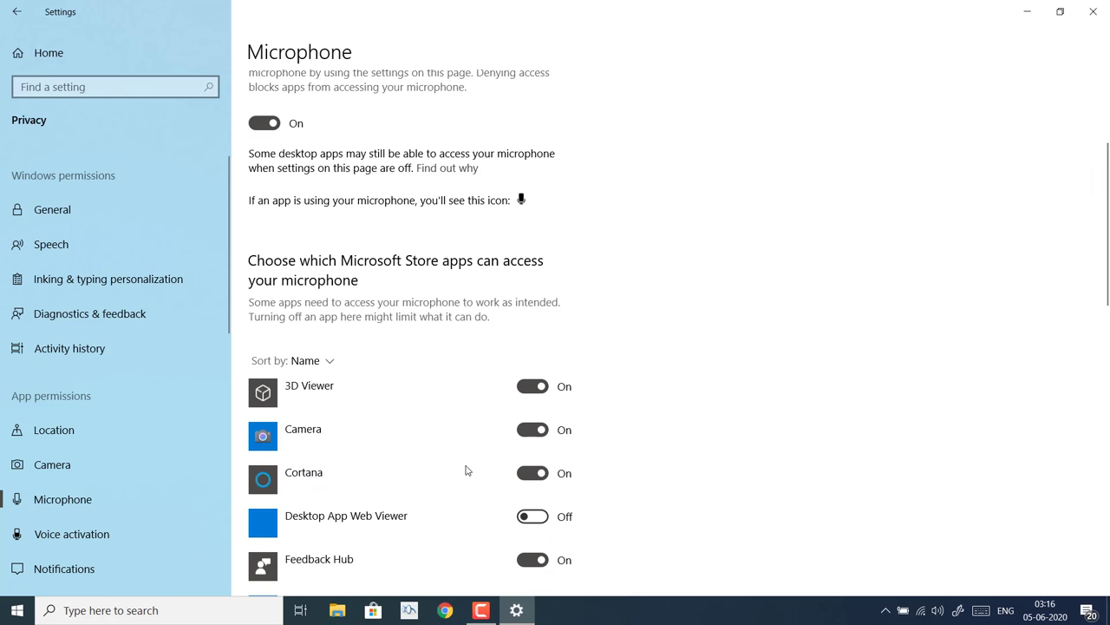
pyautogui.scroll(-2, 466, 482)
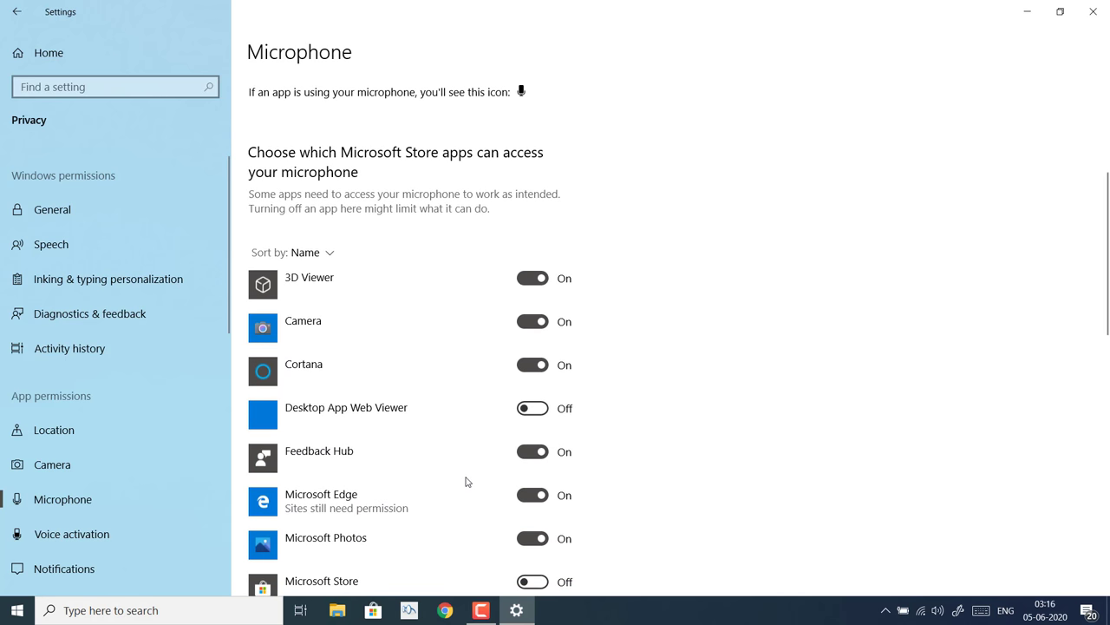
pyautogui.scroll(-2, 466, 481)
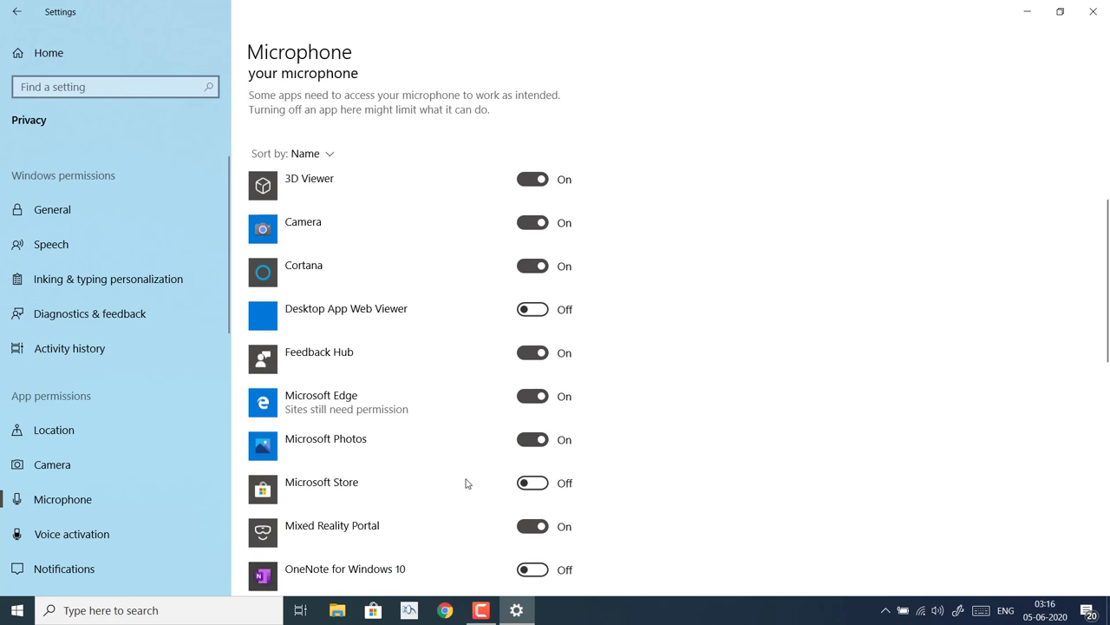
pyautogui.scroll(-1, 466, 483)
pyautogui.click(534, 537)
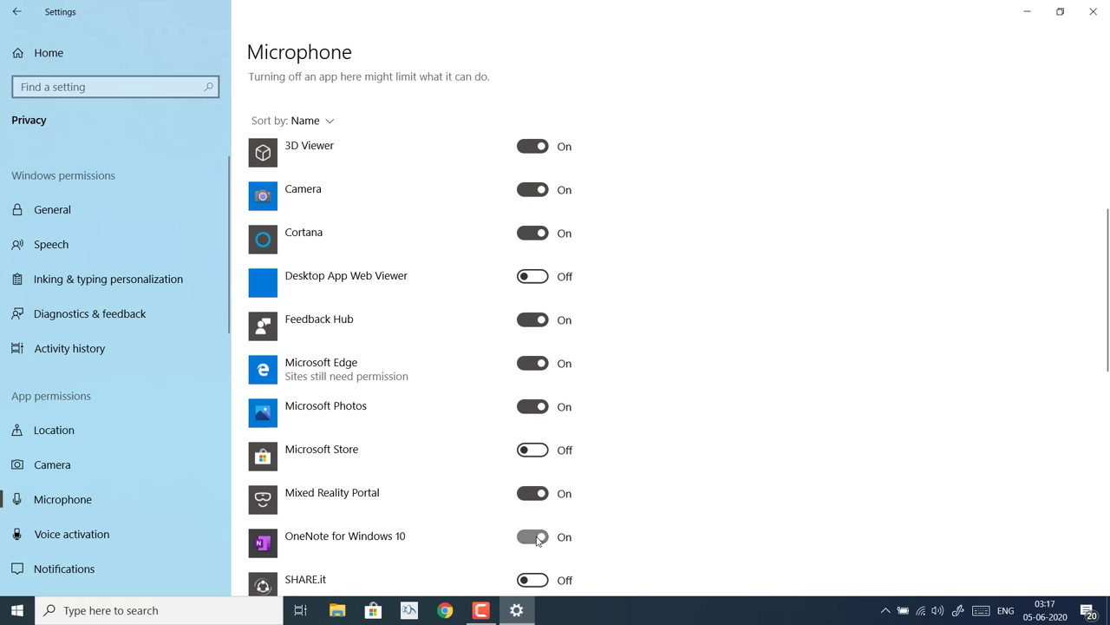
pyautogui.scroll(-1, 537, 542)
pyautogui.click(537, 478)
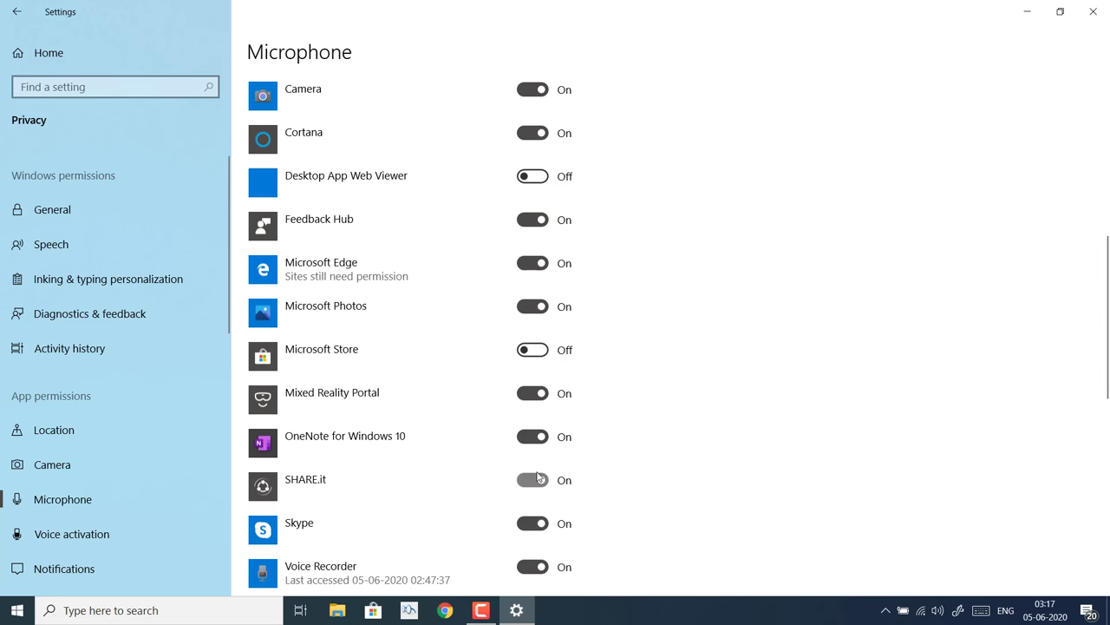
pyautogui.scroll(-1, 537, 476)
pyautogui.scroll(-1, 537, 477)
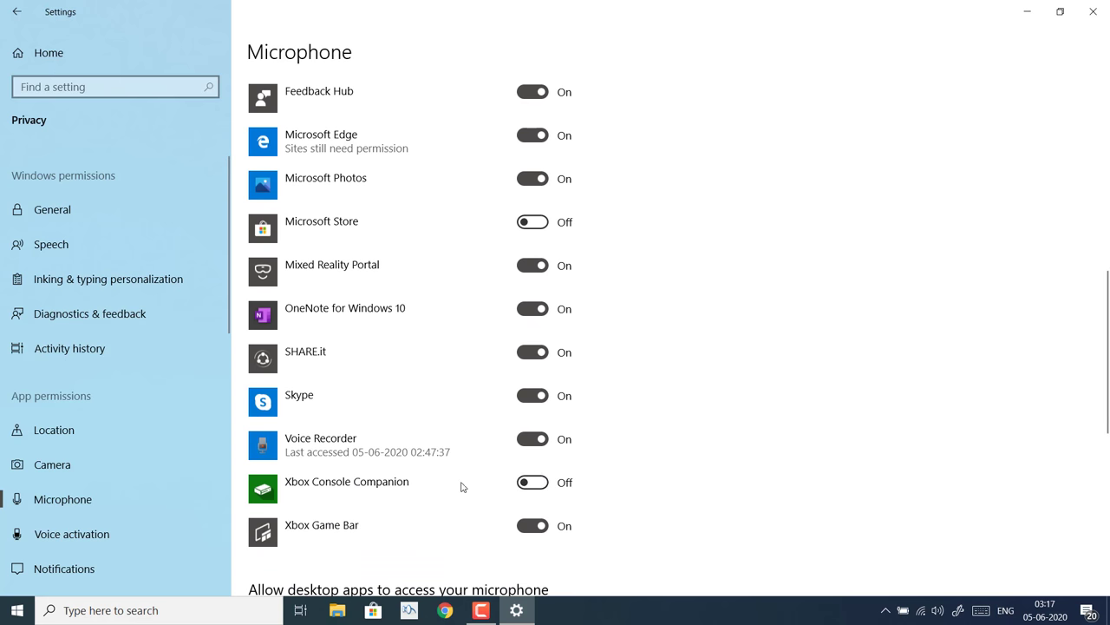
pyautogui.click(544, 486)
pyautogui.scroll(-1, 483, 491)
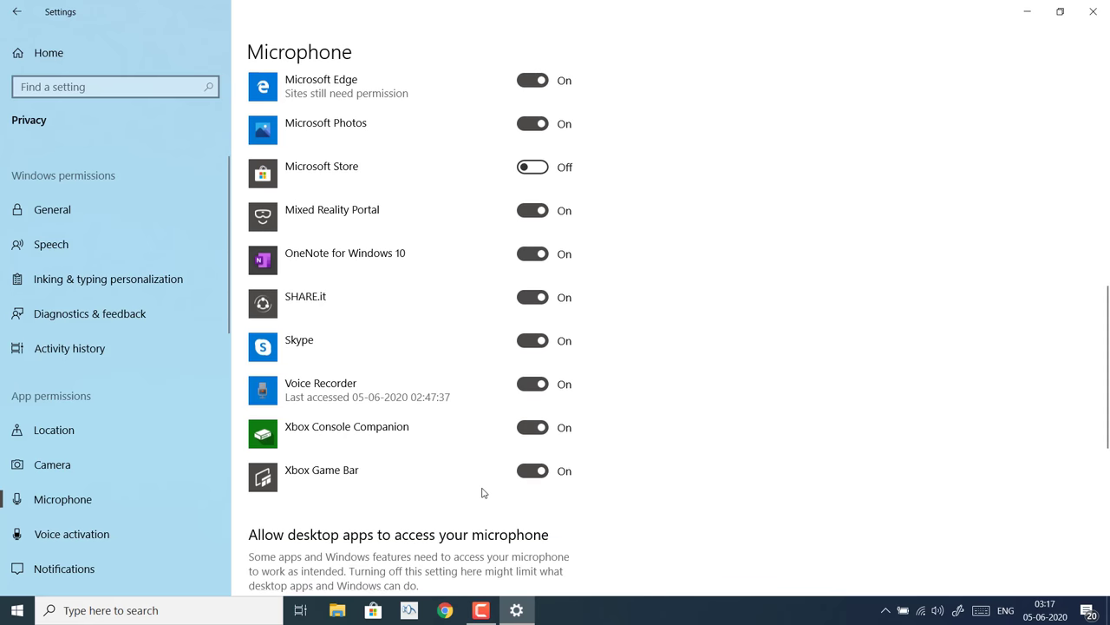
pyautogui.scroll(10, 483, 491)
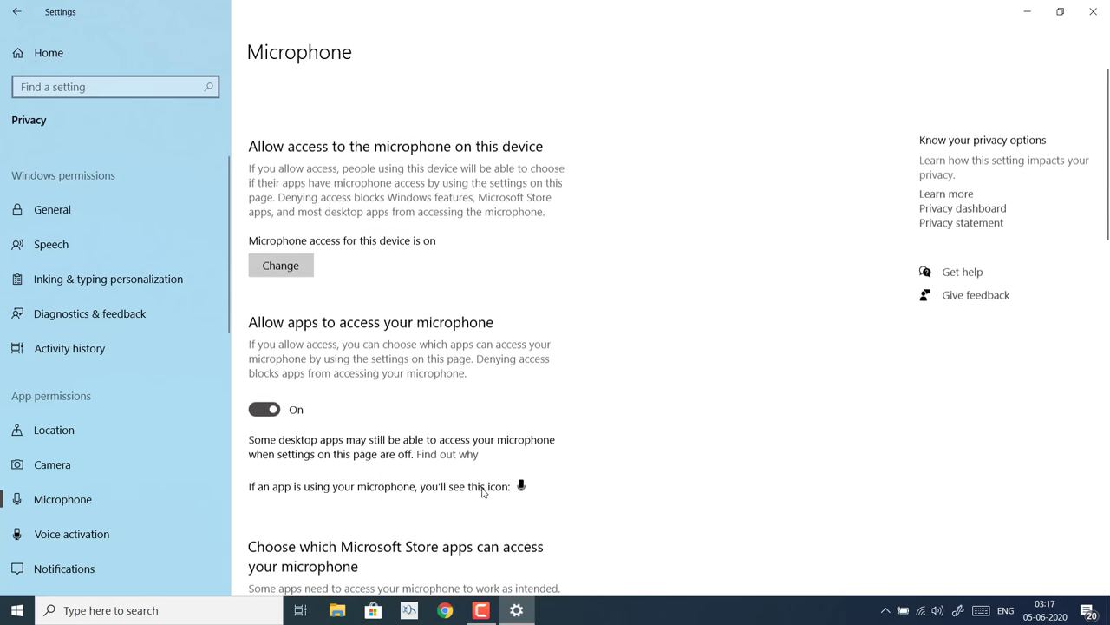
pyautogui.scroll(-1, 512, 472)
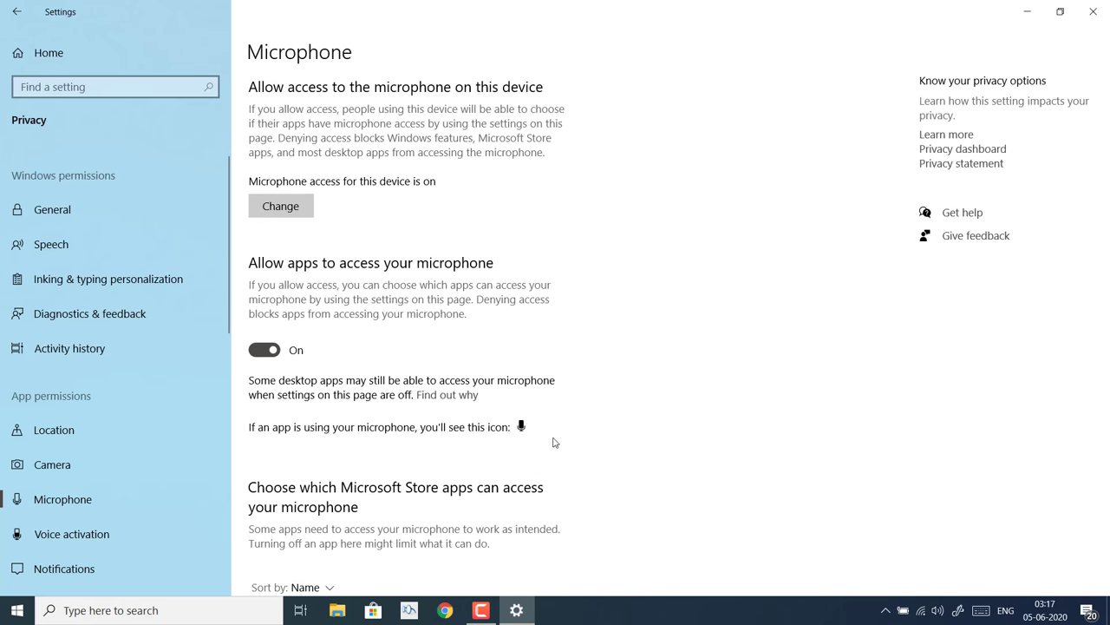
pyautogui.click(1094, 10)
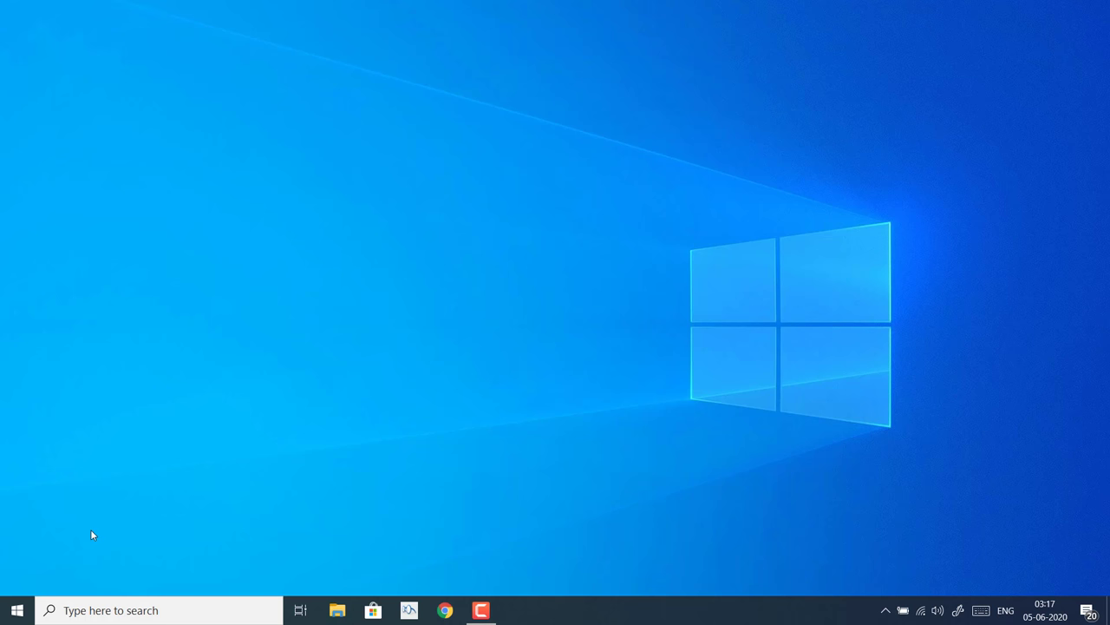
# Try to uninstall the Realtek(R) Audio sound controller in Device Manager, keeping its driver software
pyautogui.press('super+x')
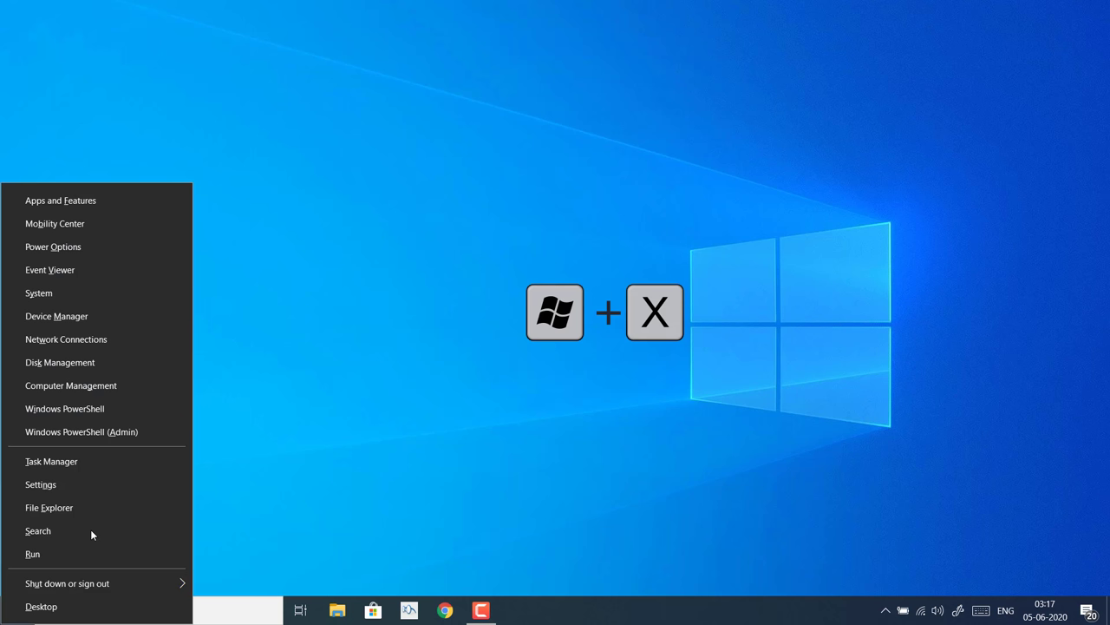
pyautogui.click(77, 318)
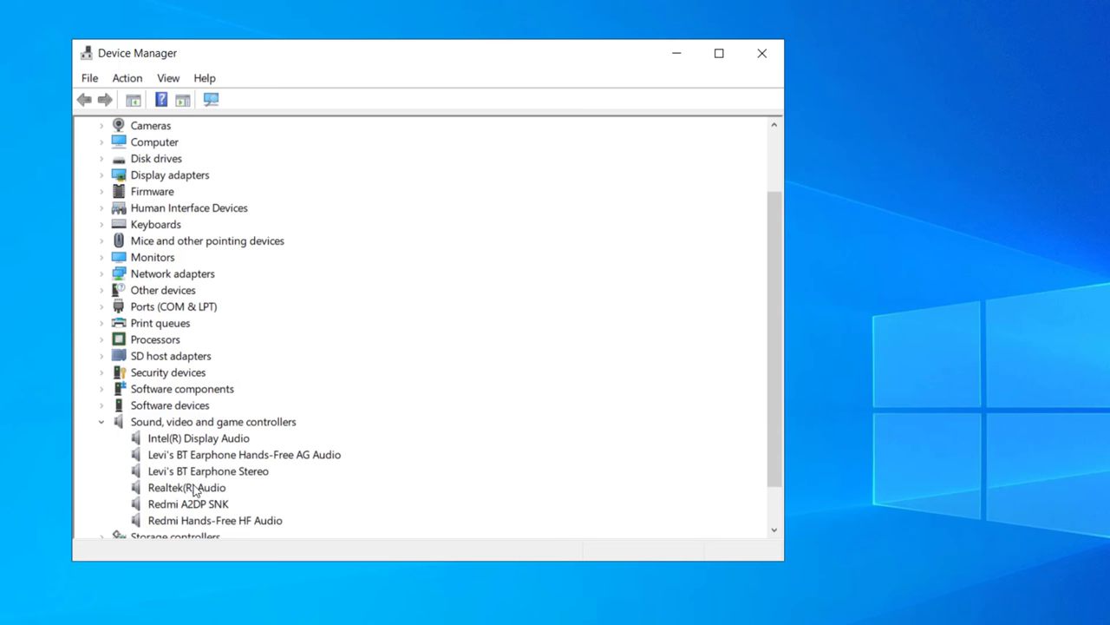
pyautogui.click(196, 491)
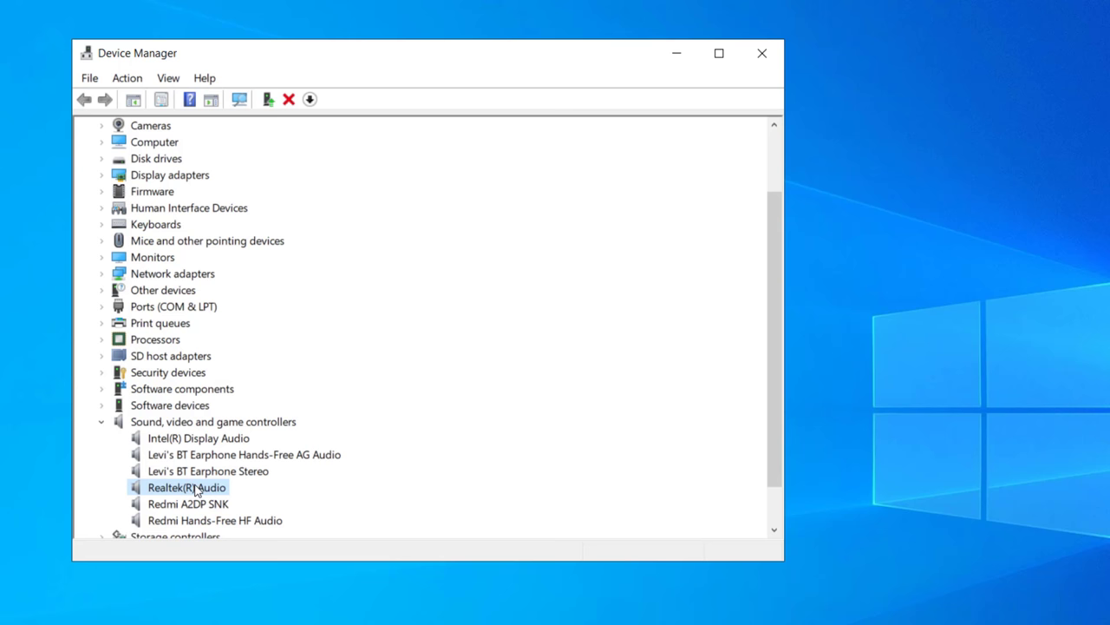
pyautogui.rightClick(196, 491)
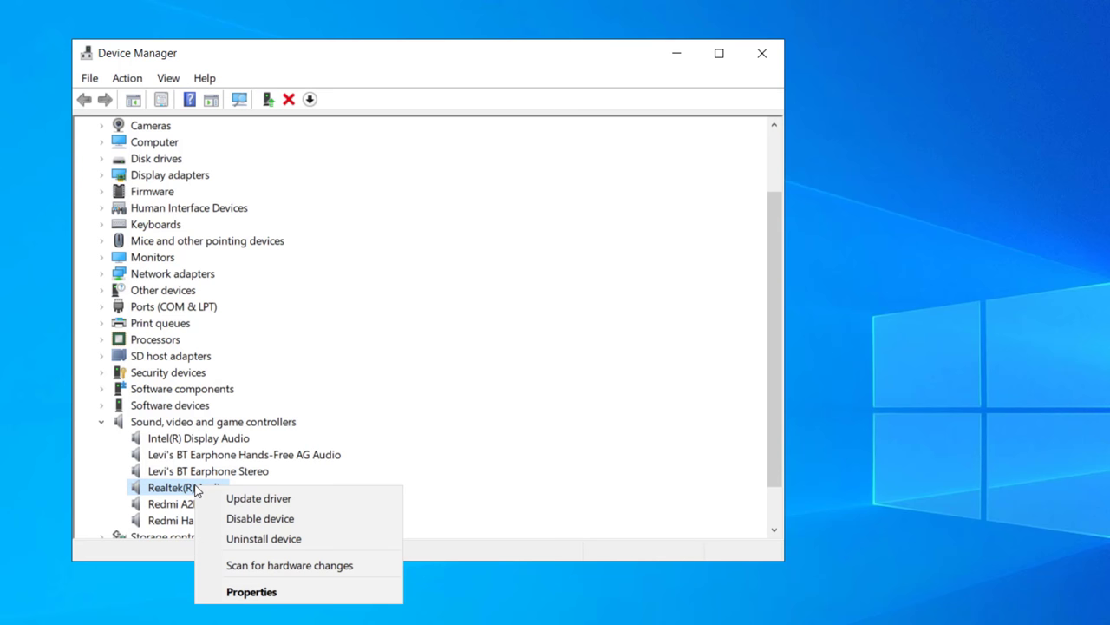
pyautogui.click(274, 540)
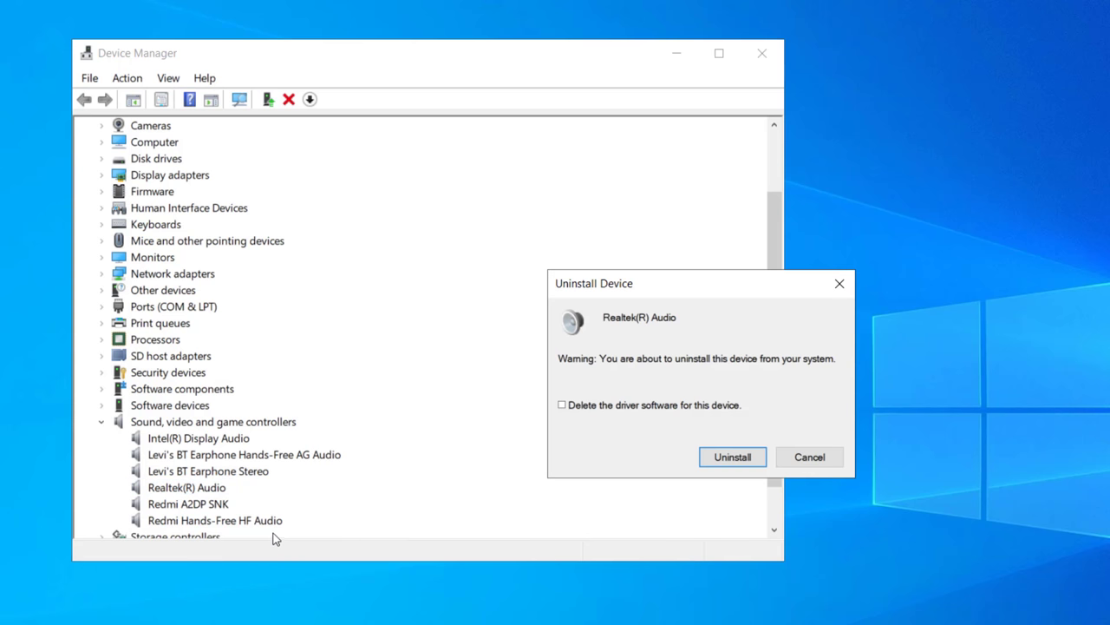
pyautogui.click(733, 457)
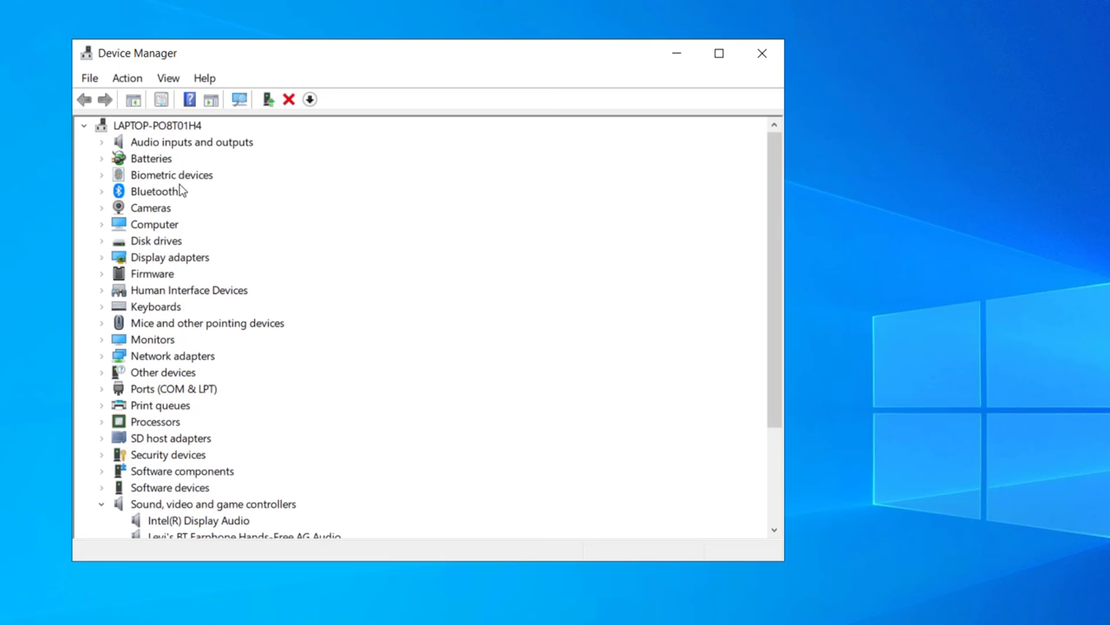
# Try to uninstall Microphone (Realtek(R) Audio) from the audio inputs and outputs, and close Device Manager
pyautogui.click(102, 142)
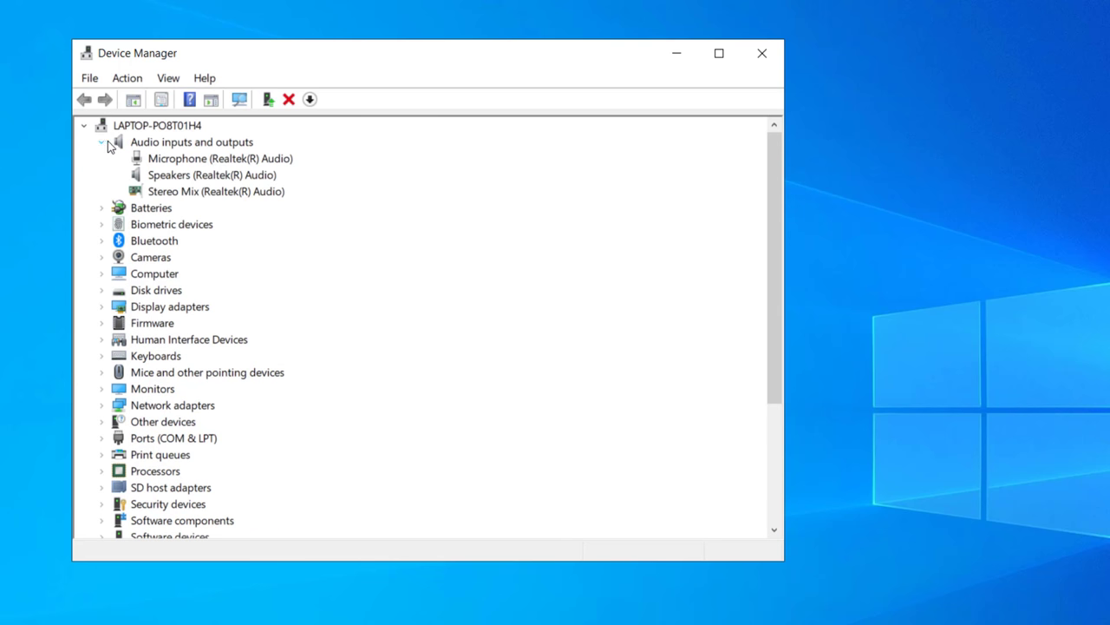
pyautogui.rightClick(203, 160)
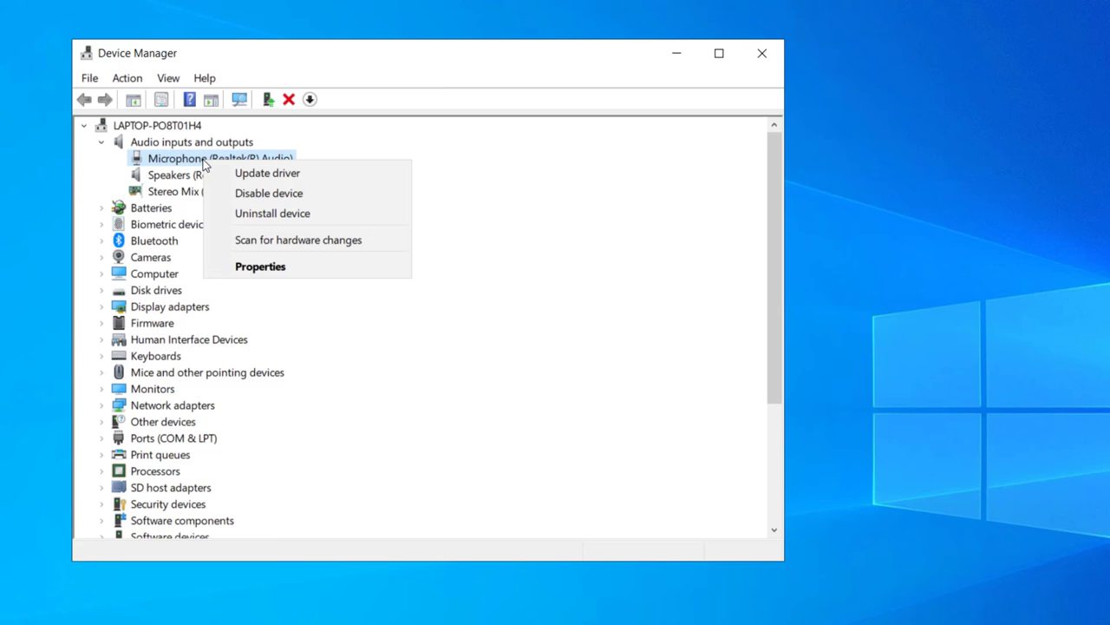
pyautogui.click(254, 216)
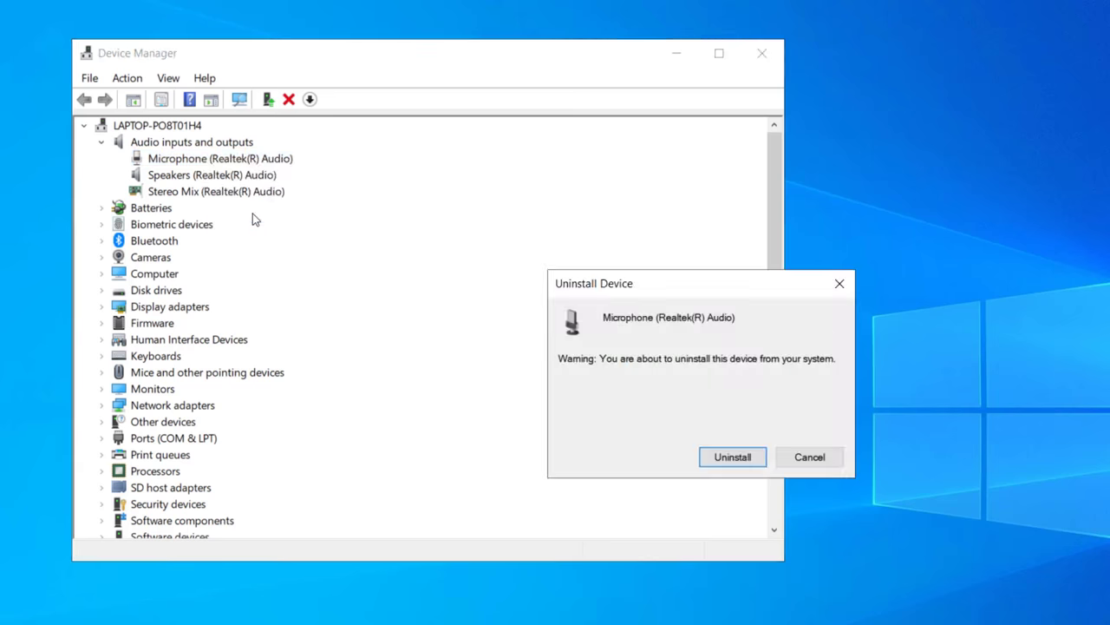
pyautogui.click(729, 460)
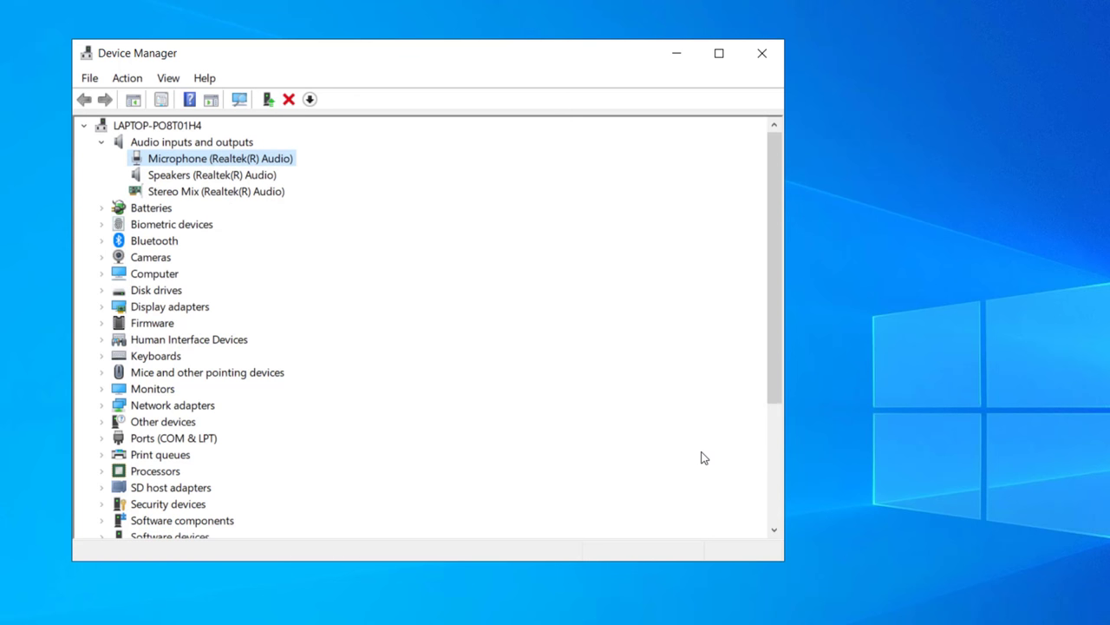
pyautogui.click(763, 56)
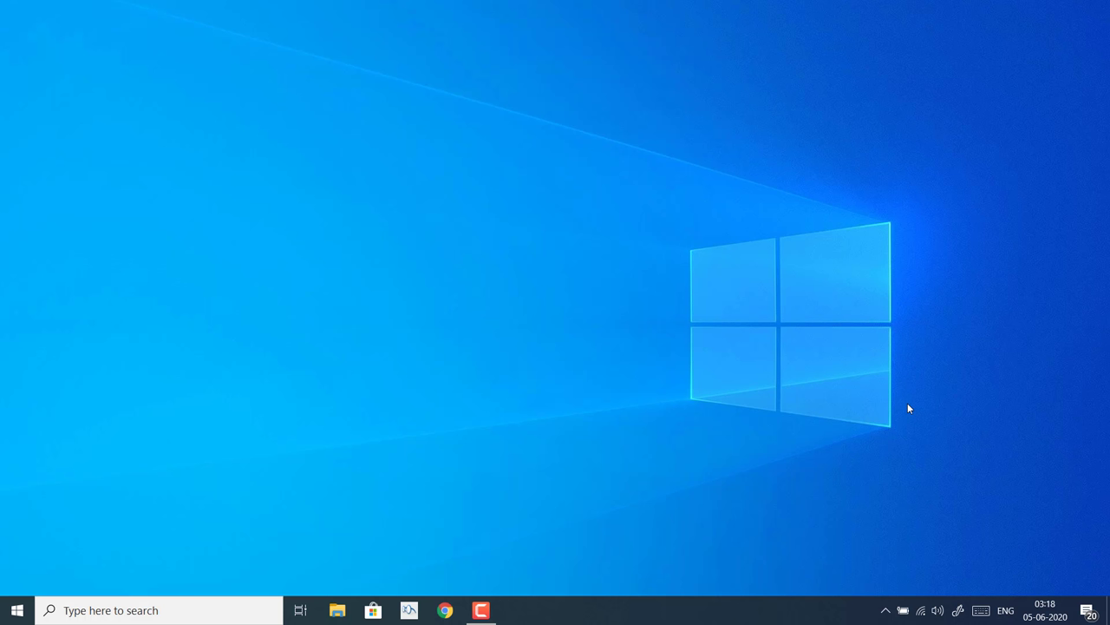
# Open the properties of the Realtek(R) Audio microphone from the system's sound recording devices
pyautogui.rightClick(938, 613)
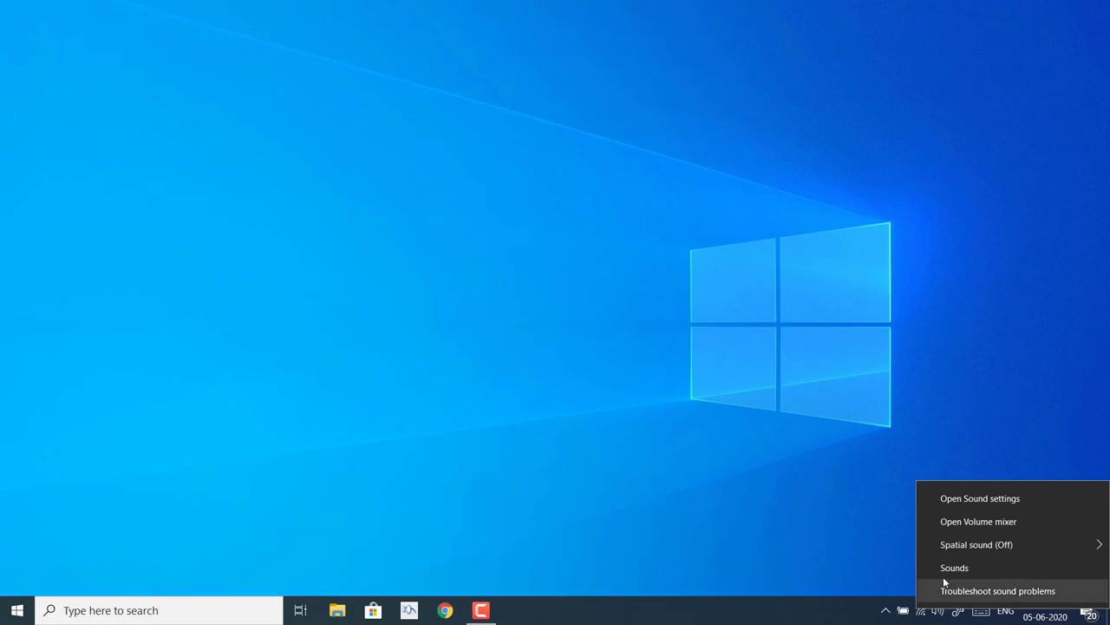
pyautogui.click(949, 565)
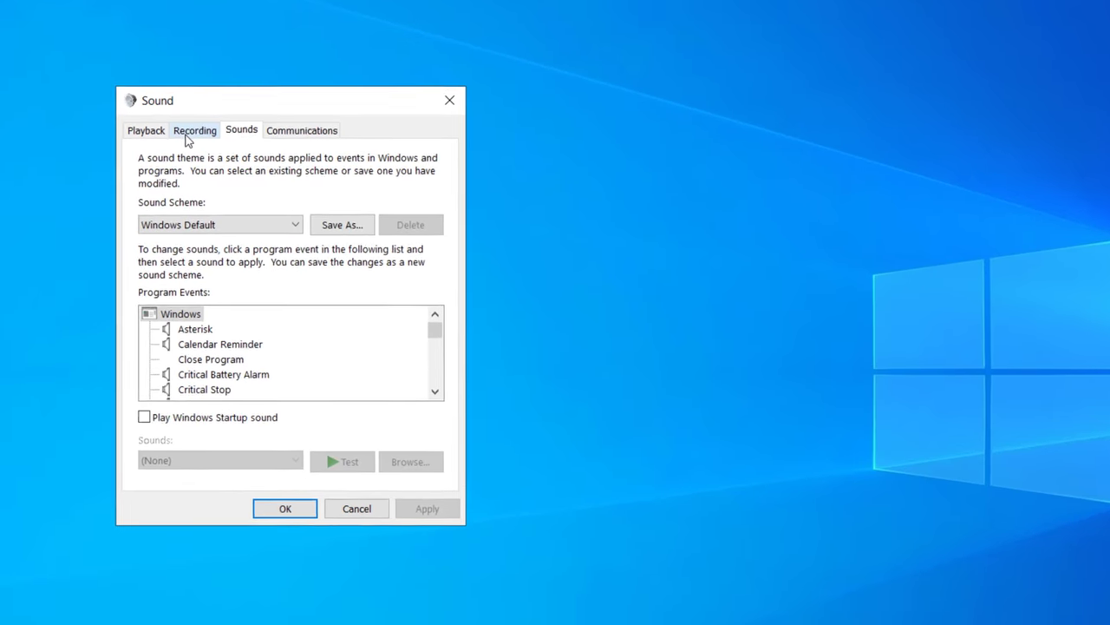
pyautogui.click(167, 140)
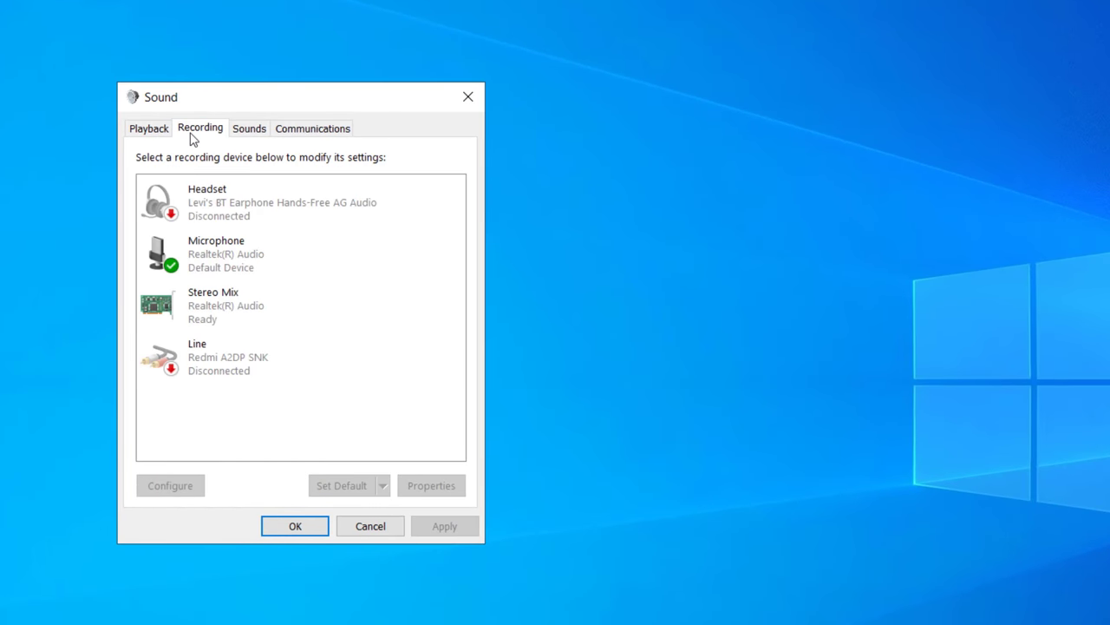
pyautogui.click(263, 260)
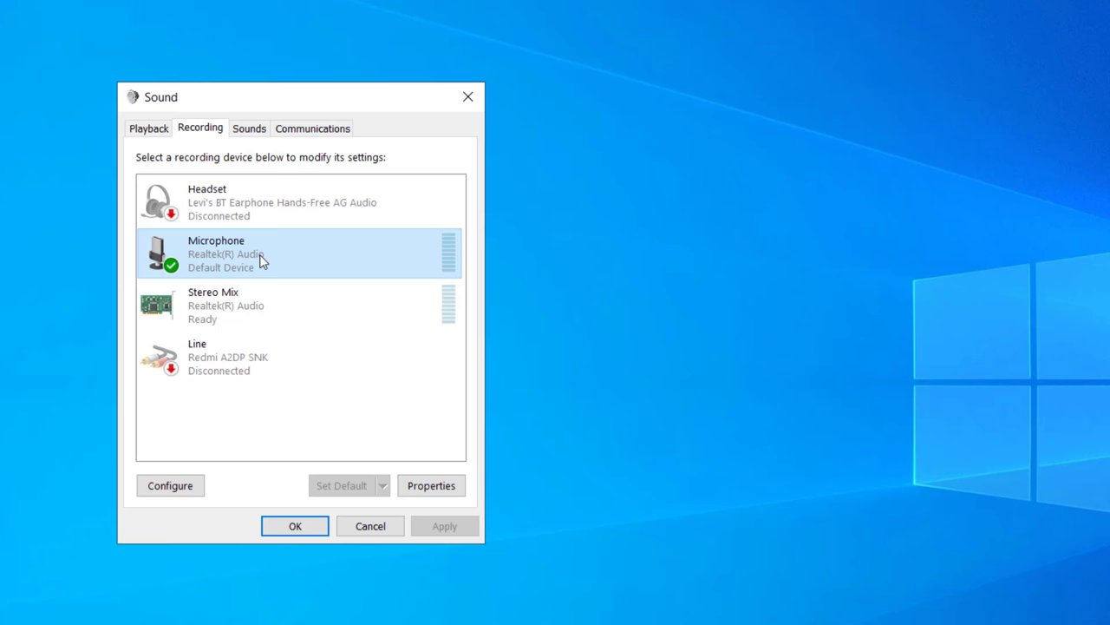
pyautogui.doubleClick(263, 260)
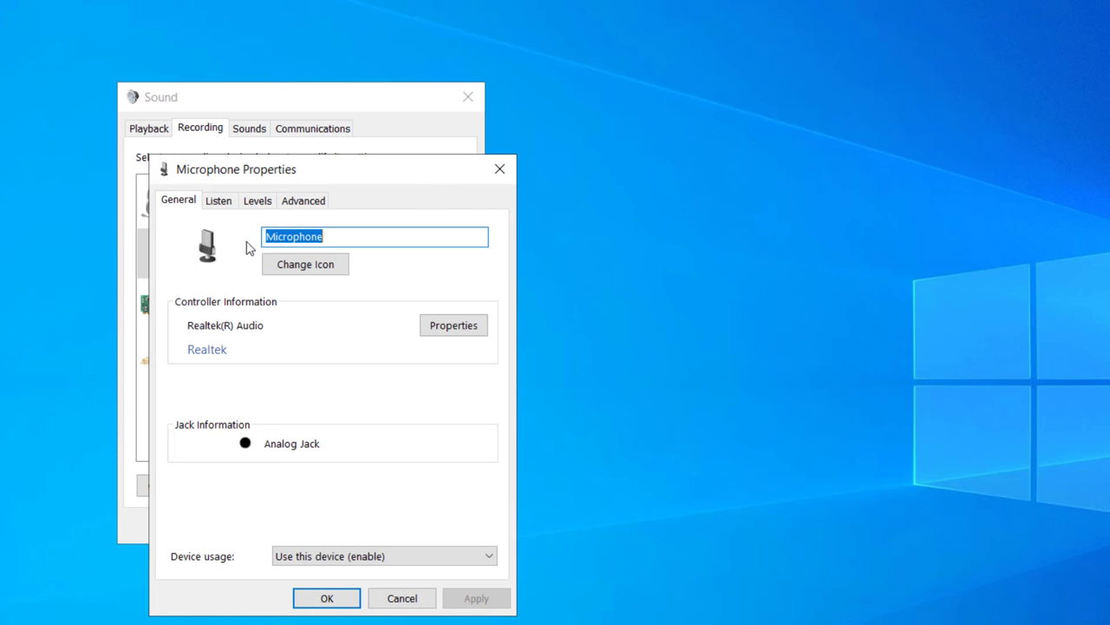
# Review the microphone's listening options, input level and boost, and its advanced format and exclusive-mode settings
pyautogui.click(222, 205)
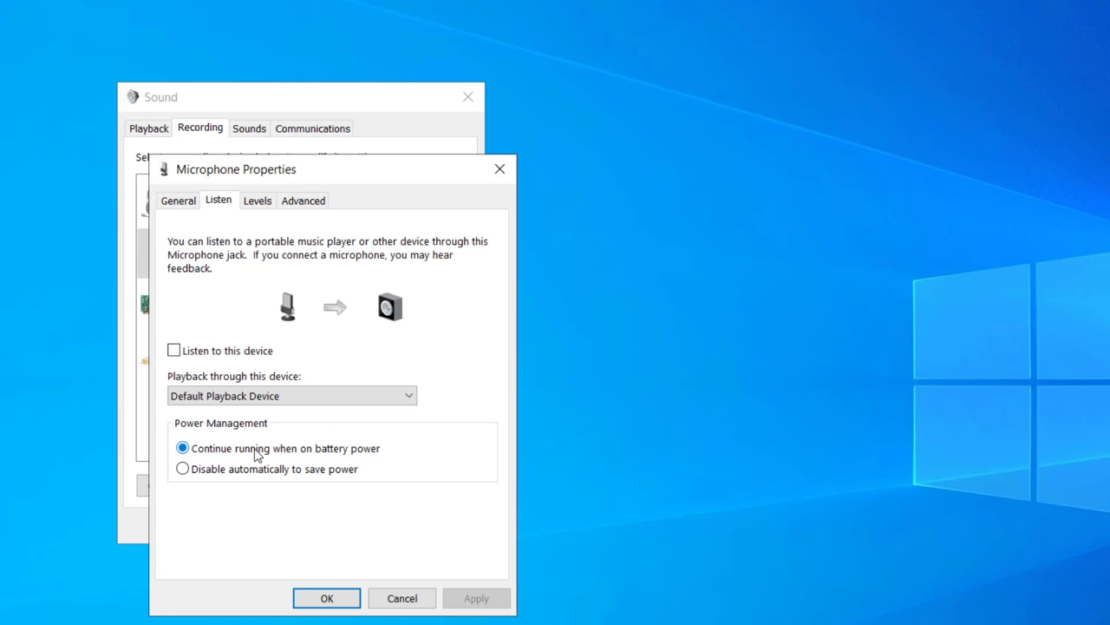
pyautogui.click(258, 201)
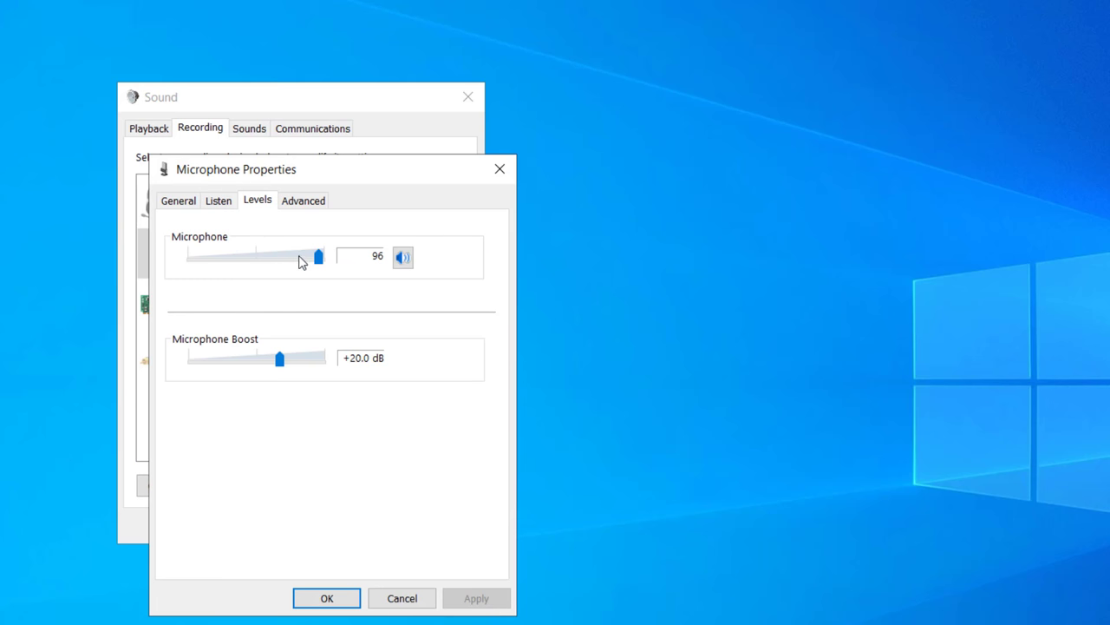
pyautogui.moveTo(317, 258)
pyautogui.mouseDown()
pyautogui.moveTo(271, 261)
pyautogui.moveTo(314, 256)
pyautogui.mouseUp()
pyautogui.click(303, 208)
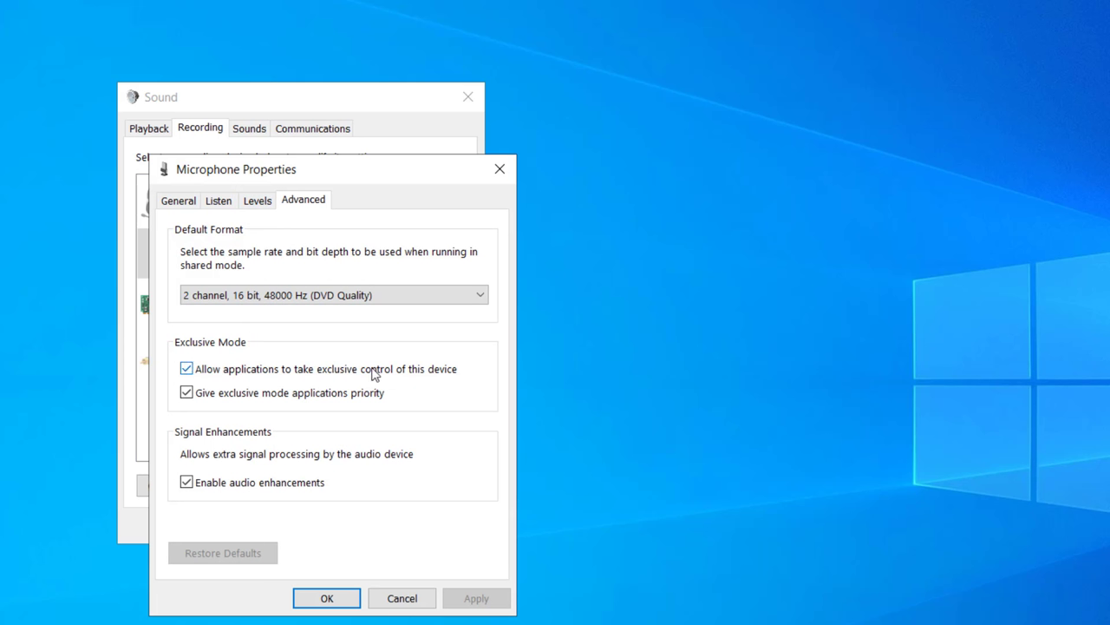
# Accept the microphone properties and close the Sound settings
pyautogui.click(338, 601)
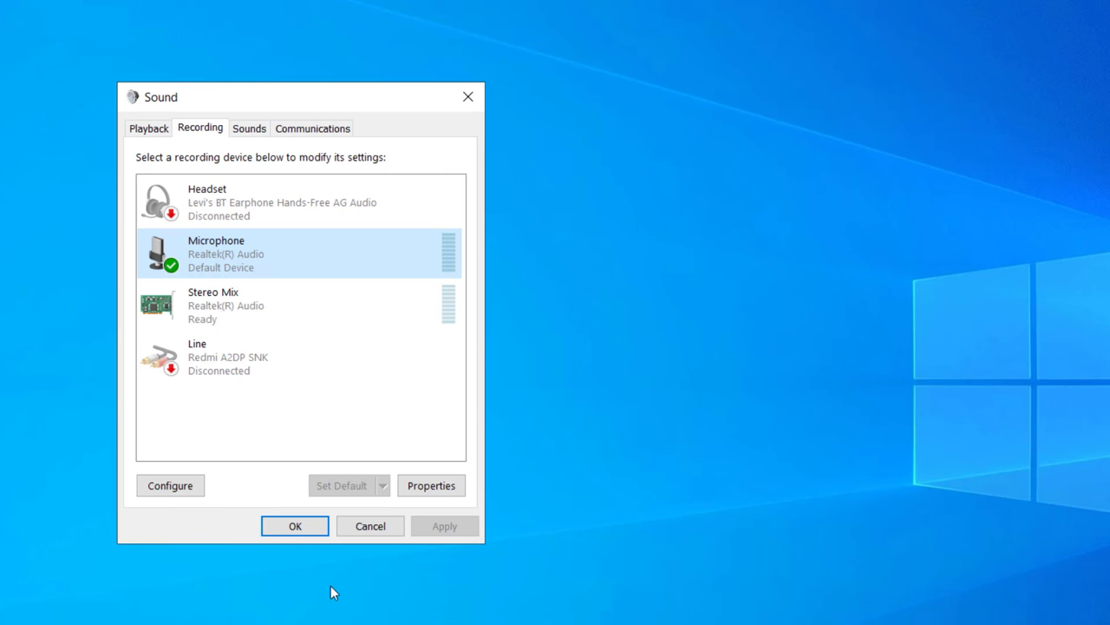
pyautogui.click(295, 526)
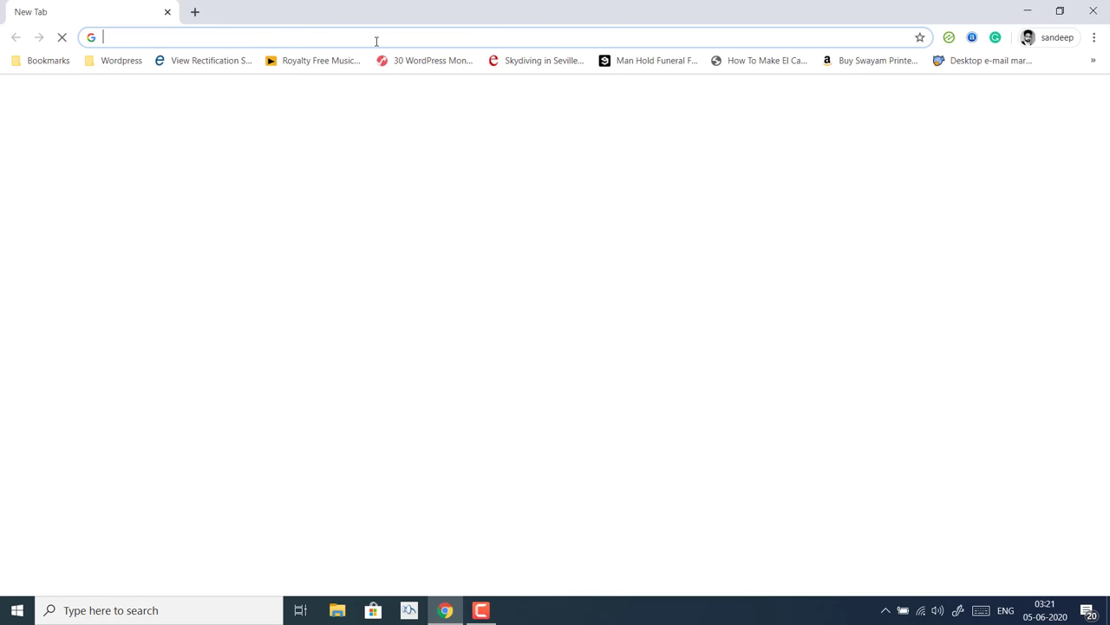
# In Chrome, search the web for "asus driver" and open the ASUS Global Download Center page
pyautogui.click(373, 37)
pyautogui.write('as')
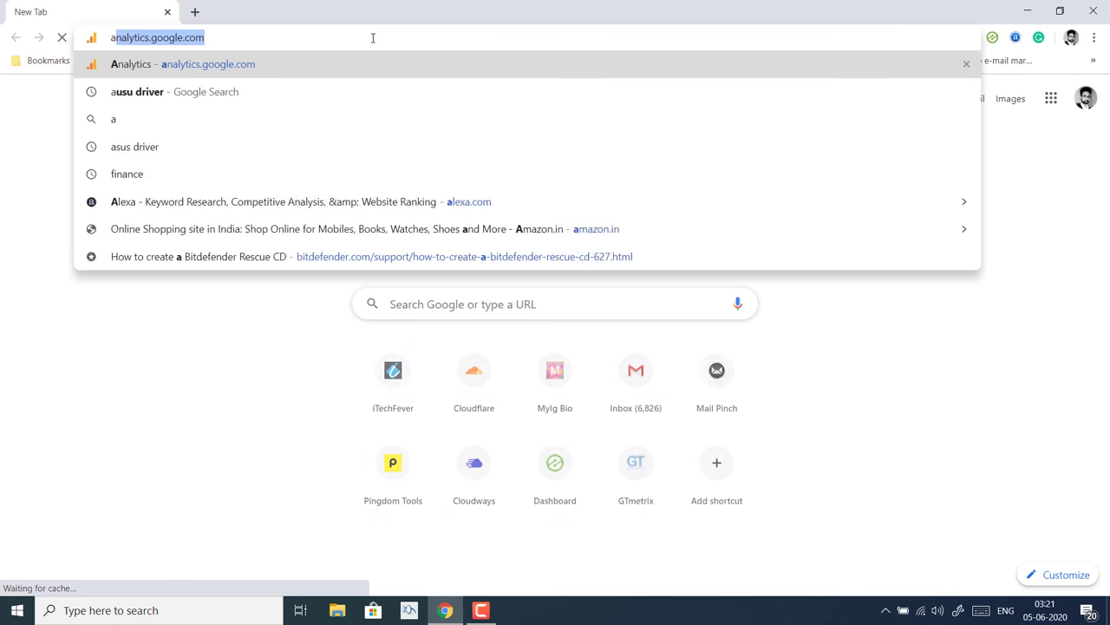
pyautogui.write('us ')
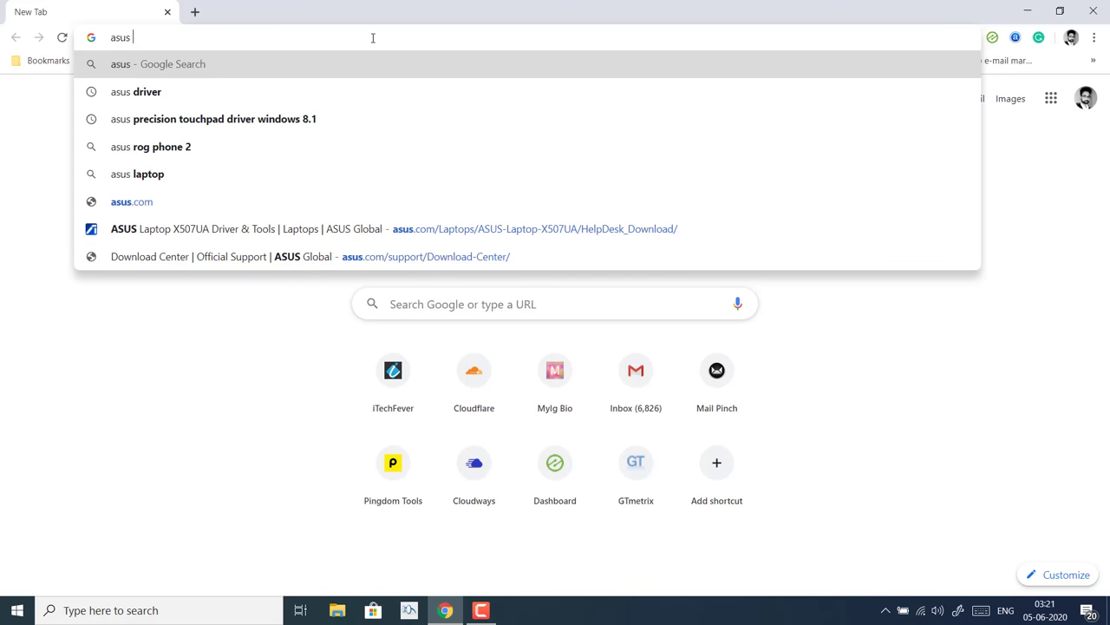
pyautogui.write('driver')
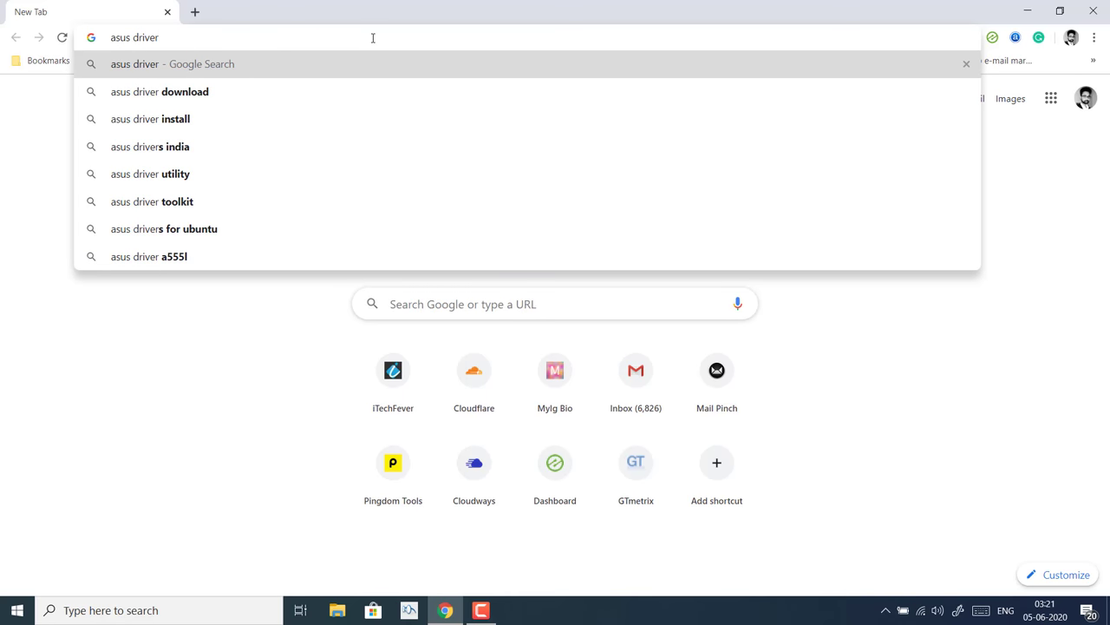
pyautogui.press('Return')
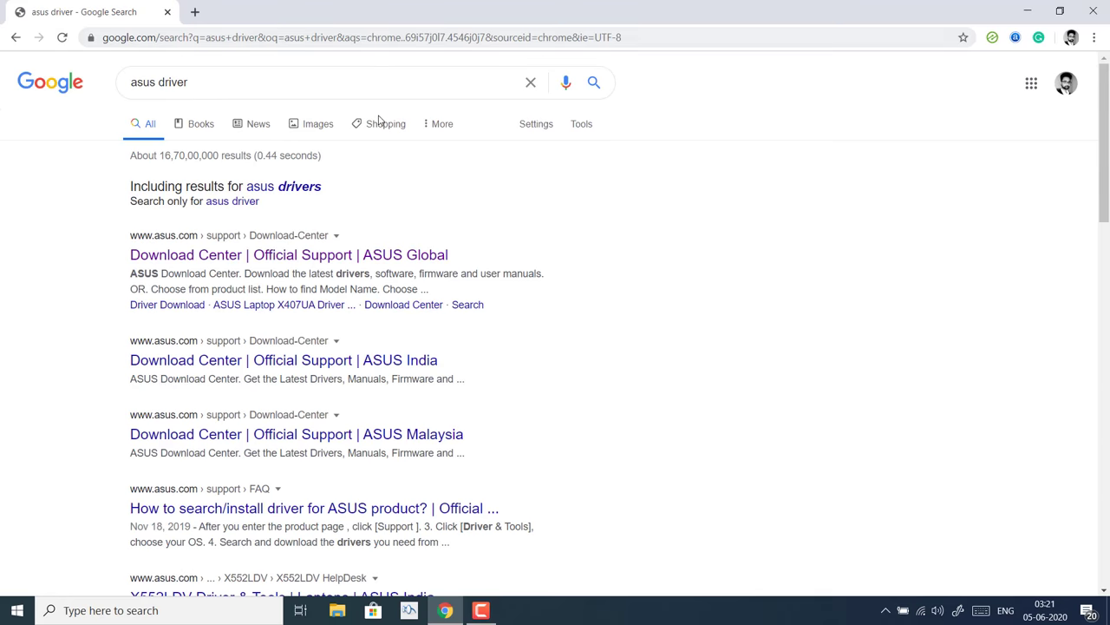
pyautogui.click(313, 257)
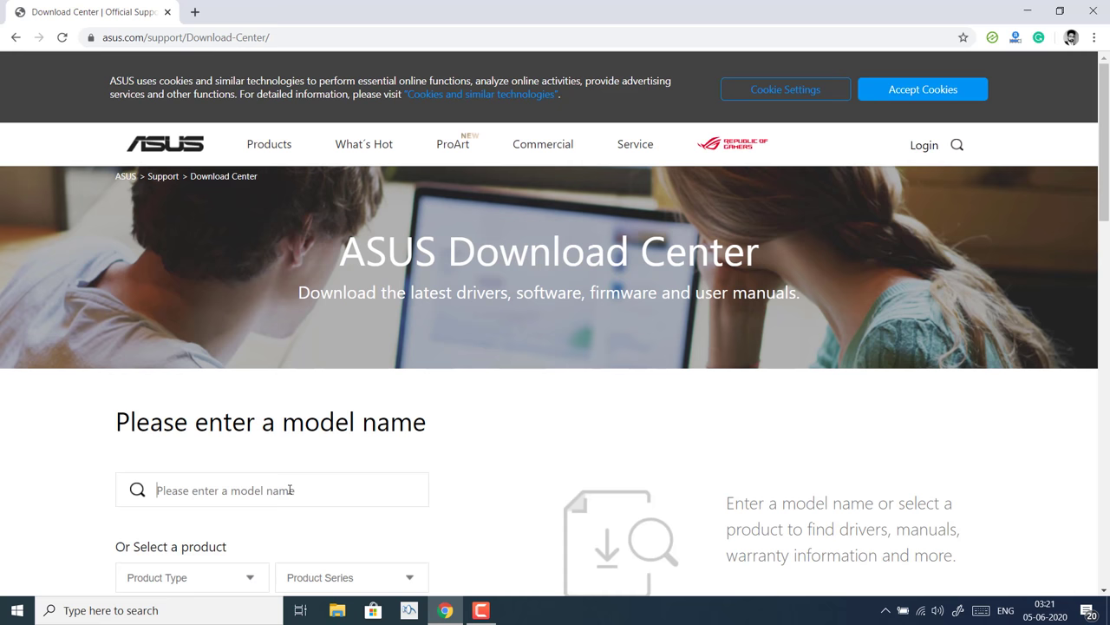
# Look up model x507ua in the ASUS Download Center and open its Driver & Utility page
pyautogui.click(369, 488)
pyautogui.write('x507ua')
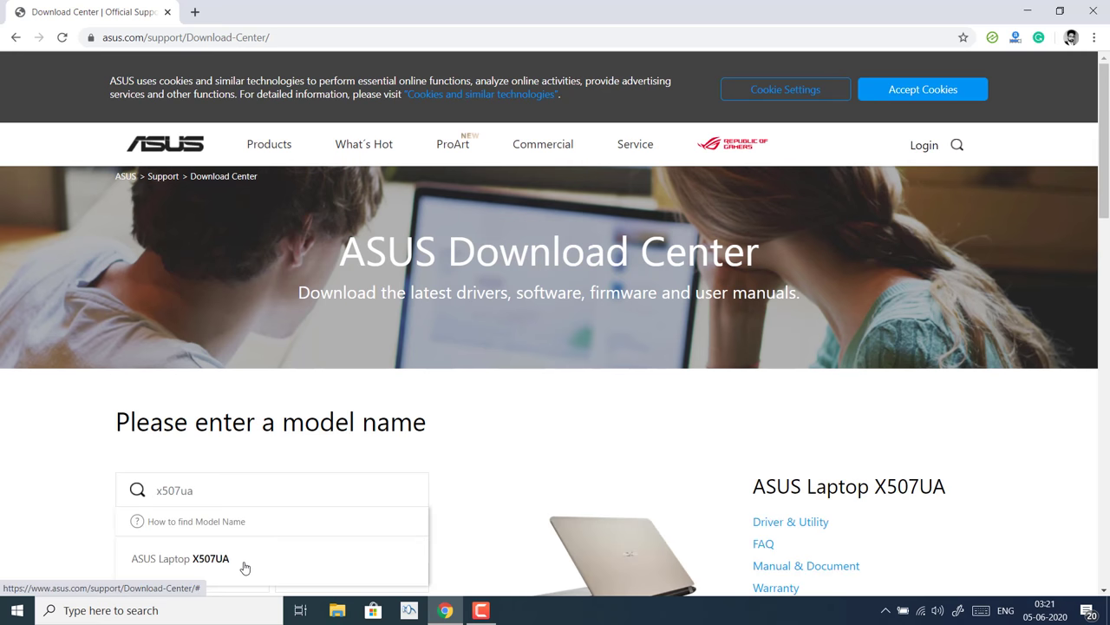
pyautogui.press('BackSpace')
pyautogui.scroll(-3, 461, 508)
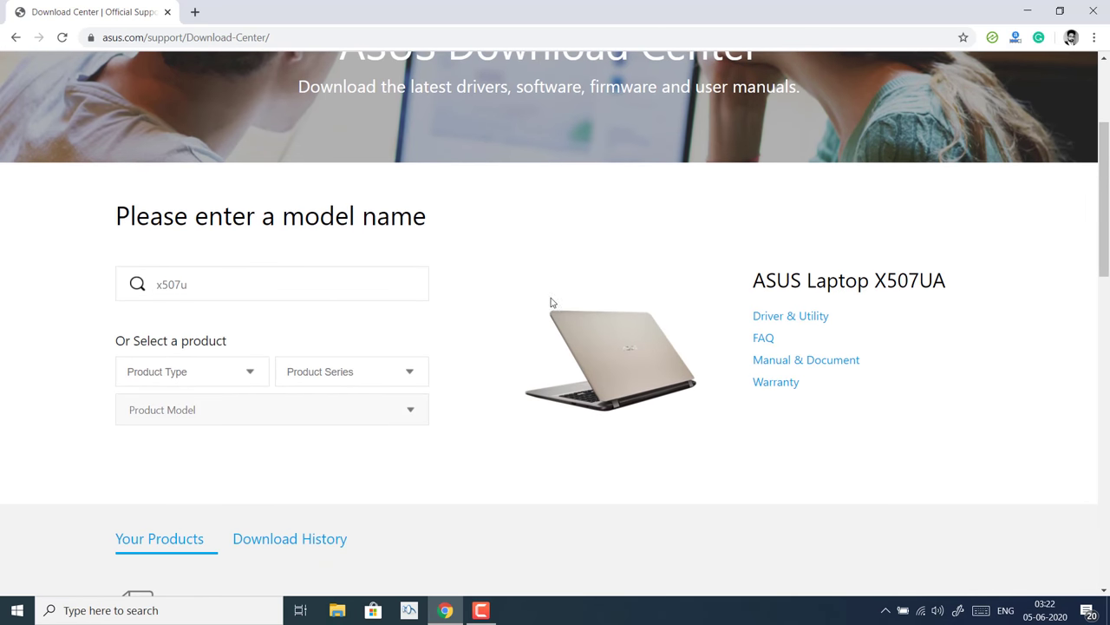
pyautogui.click(798, 318)
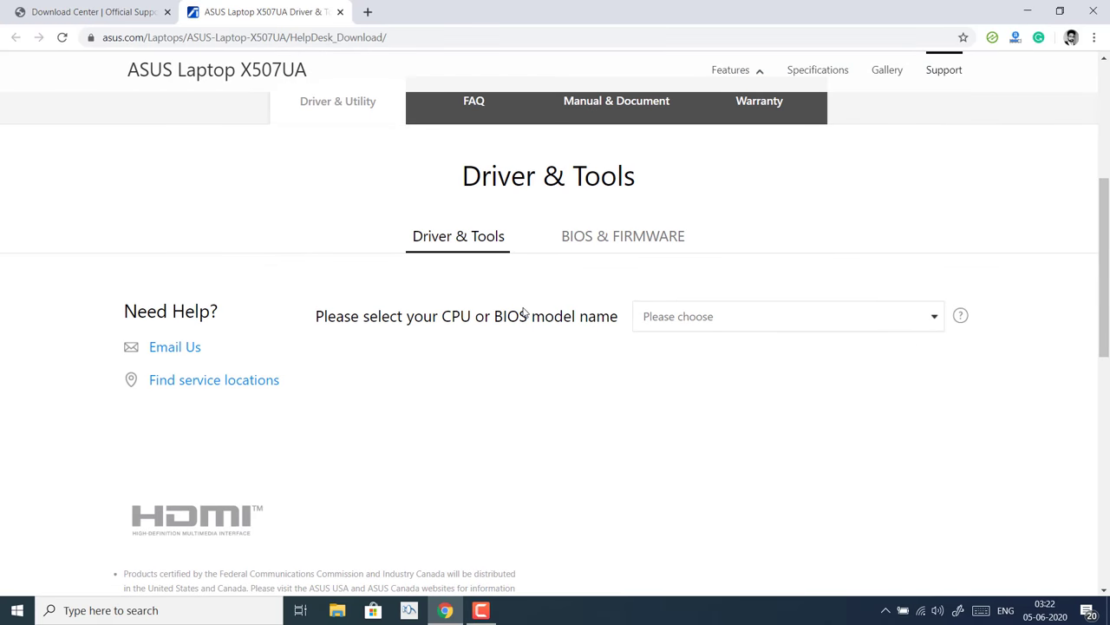
# List the drivers for model X507UA on Windows 10 64-bit and locate the Realtek Audio Driver in the audio section
pyautogui.click(734, 322)
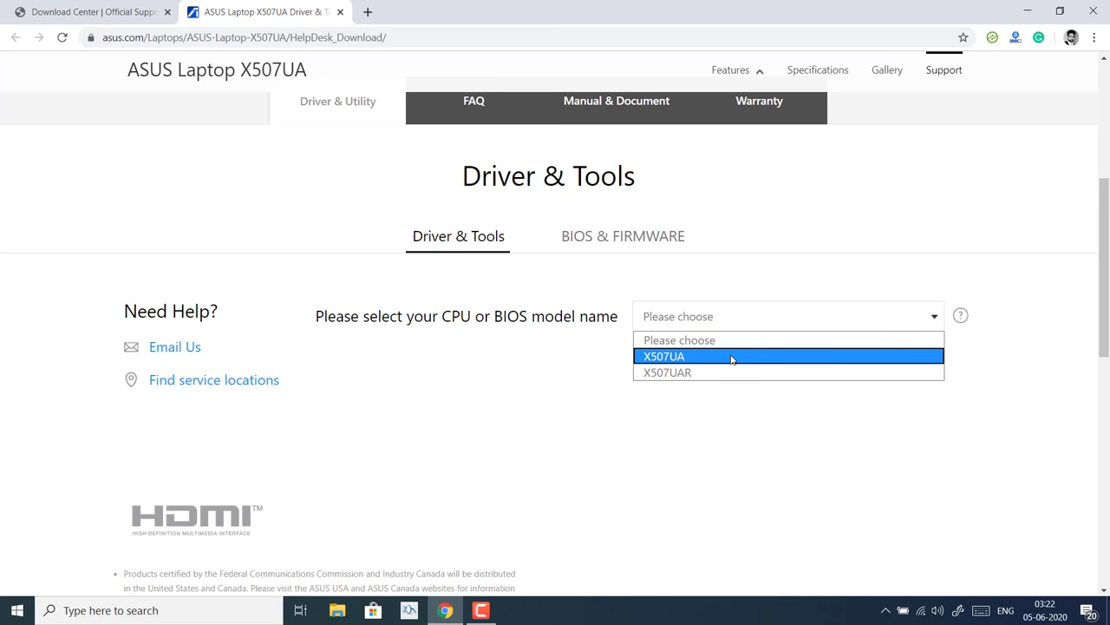
pyautogui.click(731, 356)
pyautogui.click(629, 373)
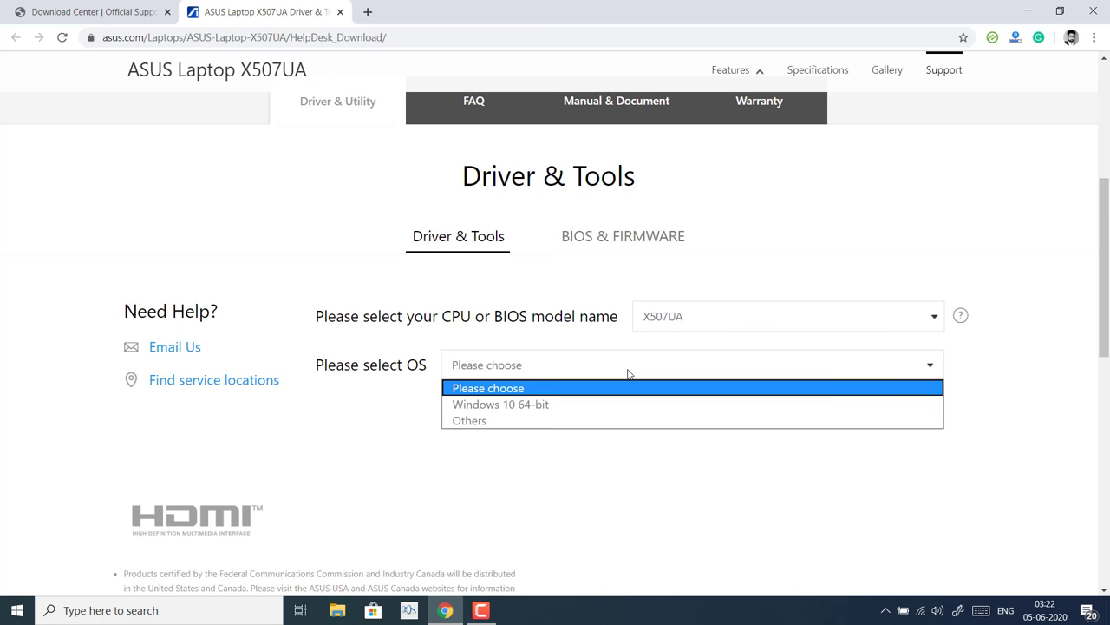
pyautogui.click(582, 409)
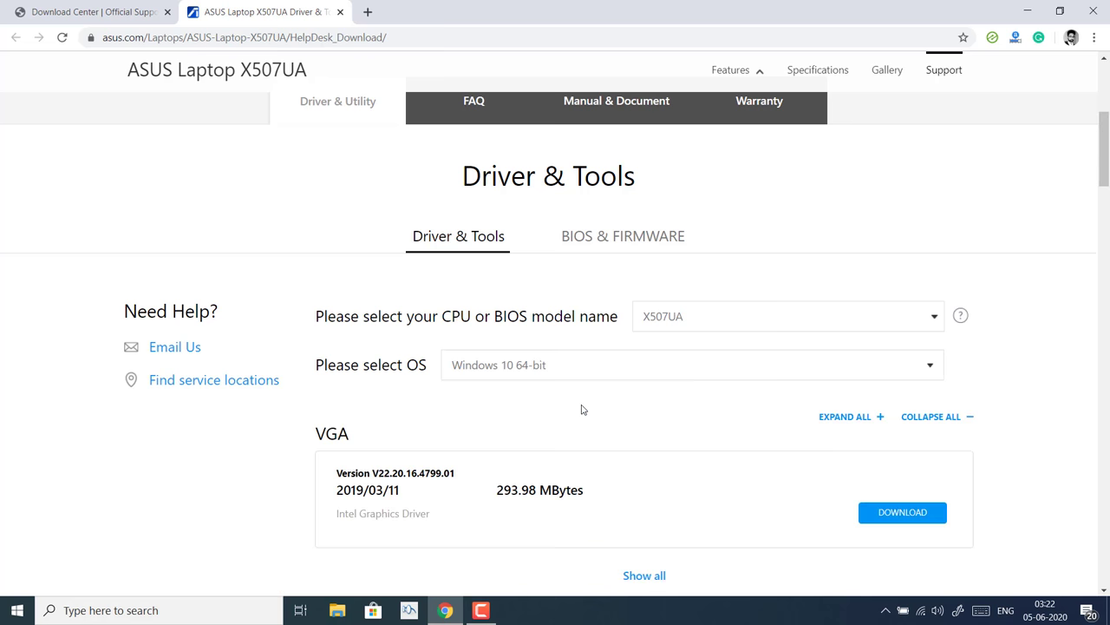
pyautogui.scroll(-5, 582, 410)
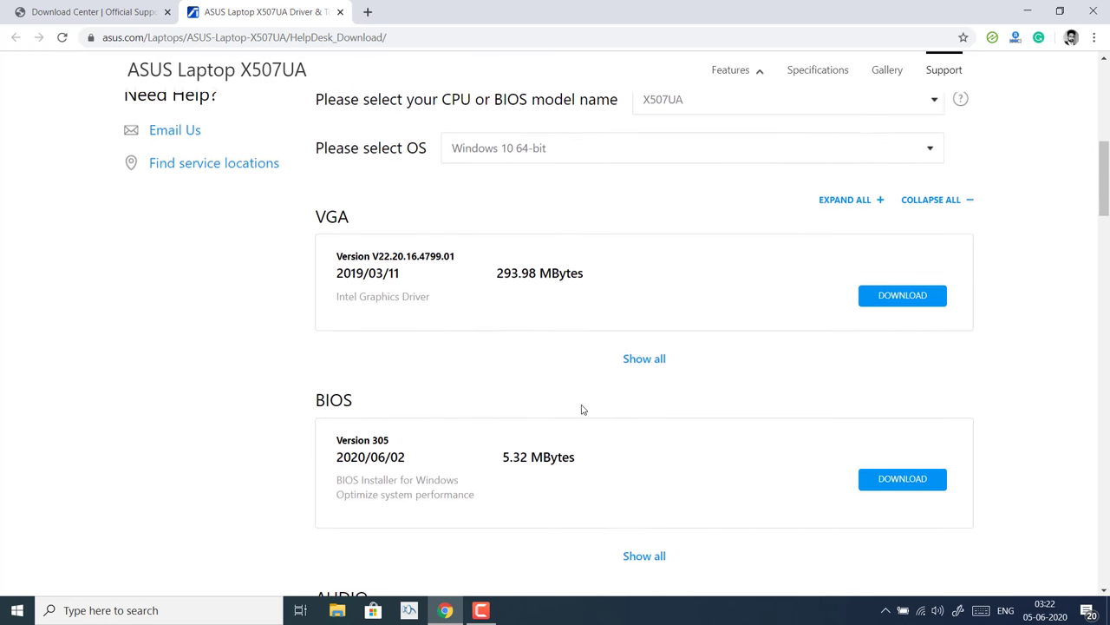
pyautogui.scroll(-1, 582, 410)
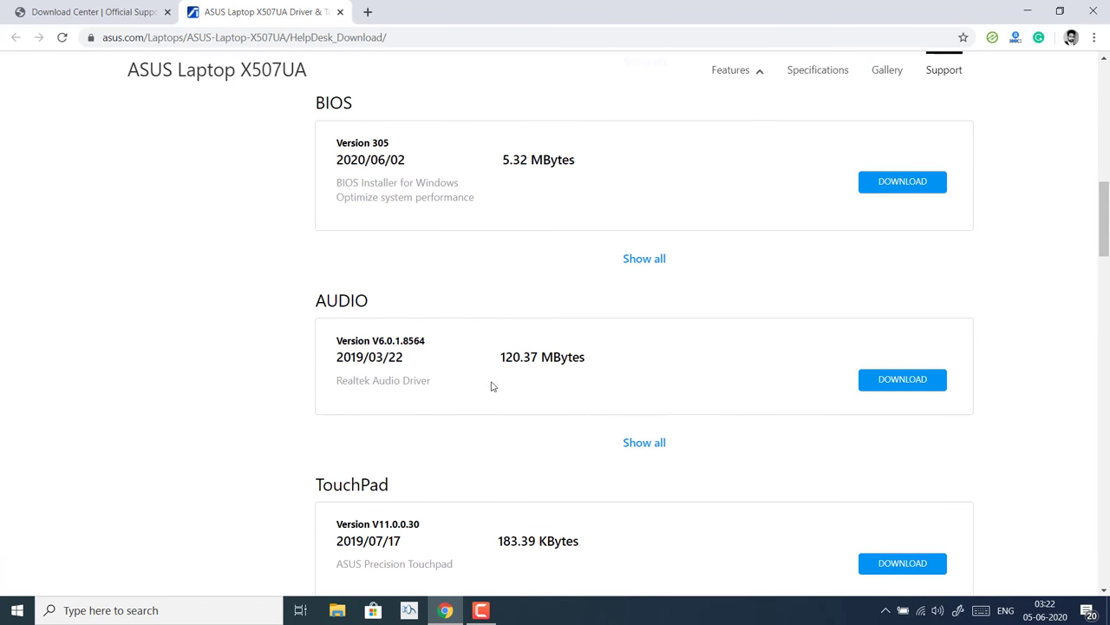
pyautogui.moveTo(337, 386); pyautogui.dragTo(427, 379)
pyautogui.click(431, 381)
# Run appwiz.cpl to look through the installed programs, and view all Control Panel items before returning to the driver page
pyautogui.press('super+r')
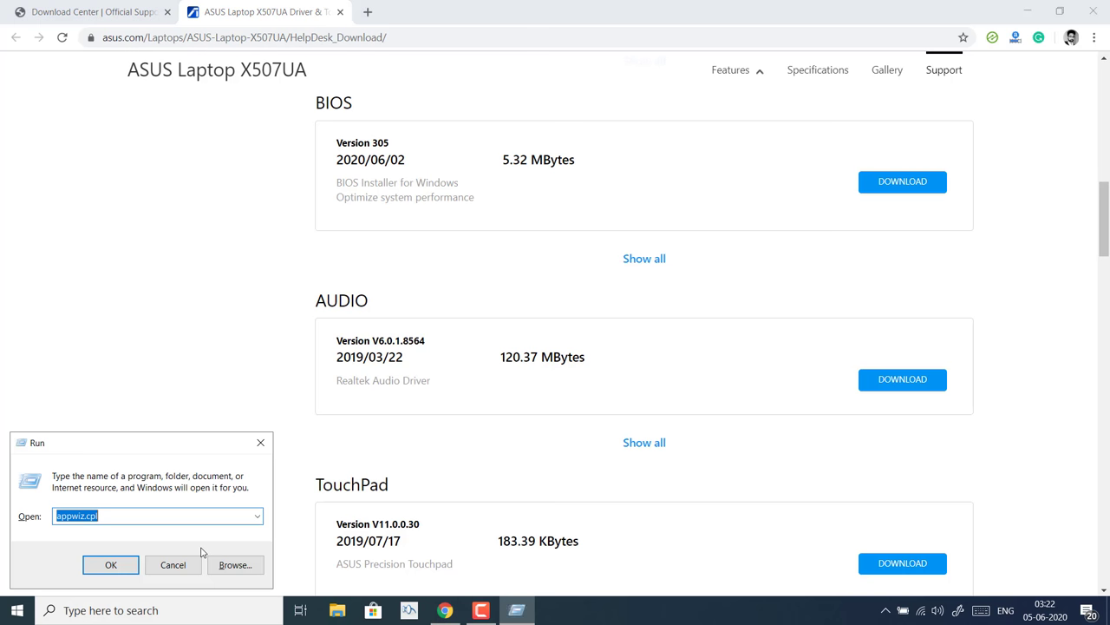
pyautogui.write('appwiz')
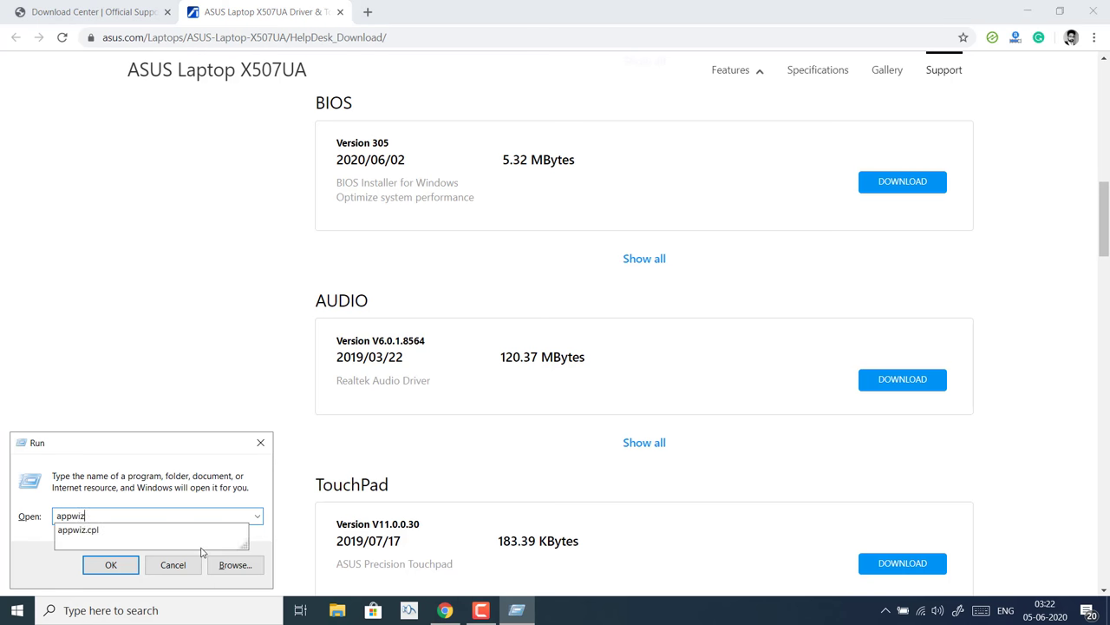
pyautogui.write('.cpl')
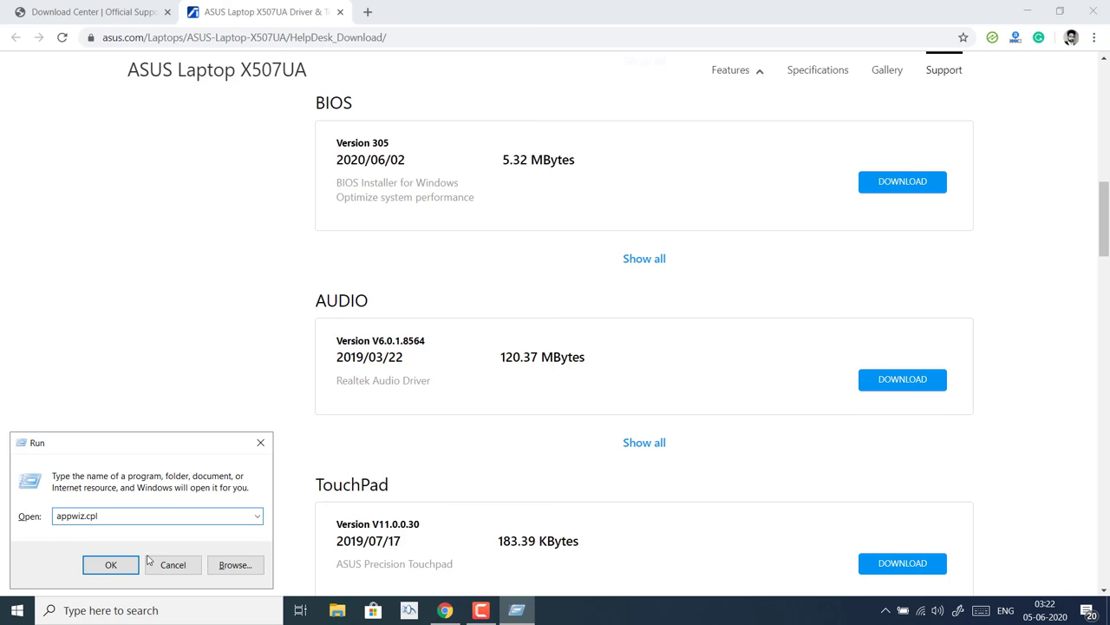
pyautogui.click(110, 565)
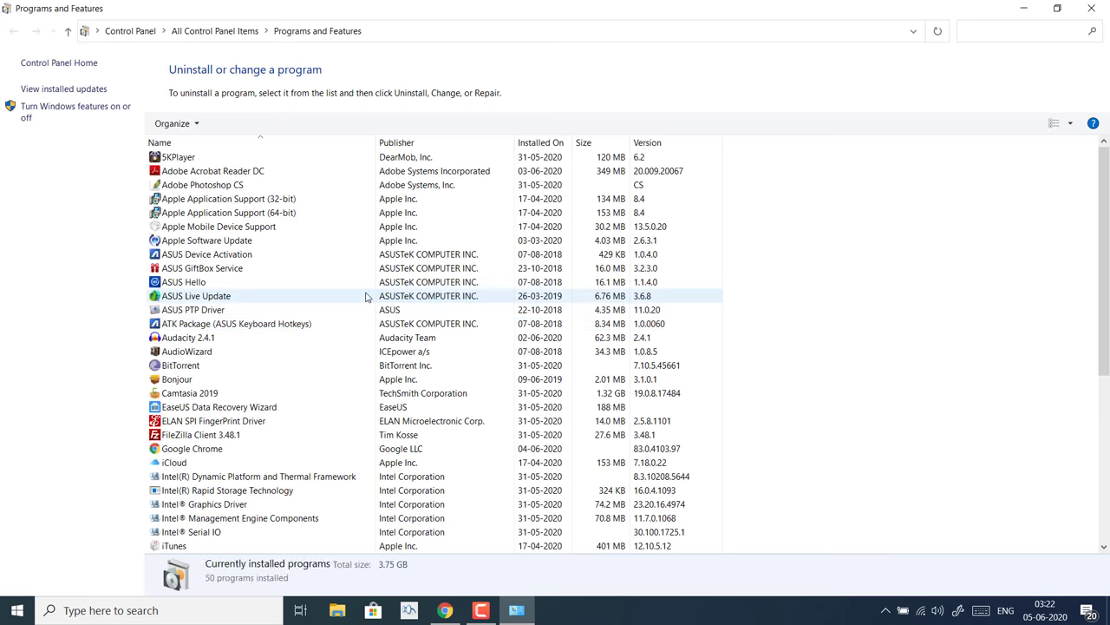
pyautogui.scroll(-4, 382, 347)
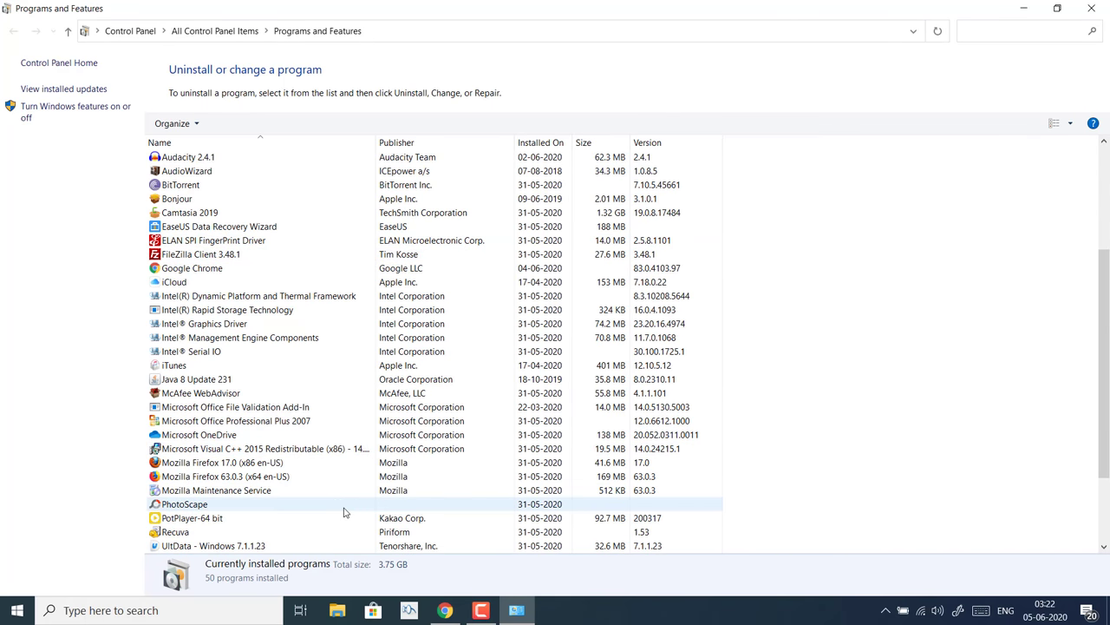
pyautogui.scroll(4, 344, 512)
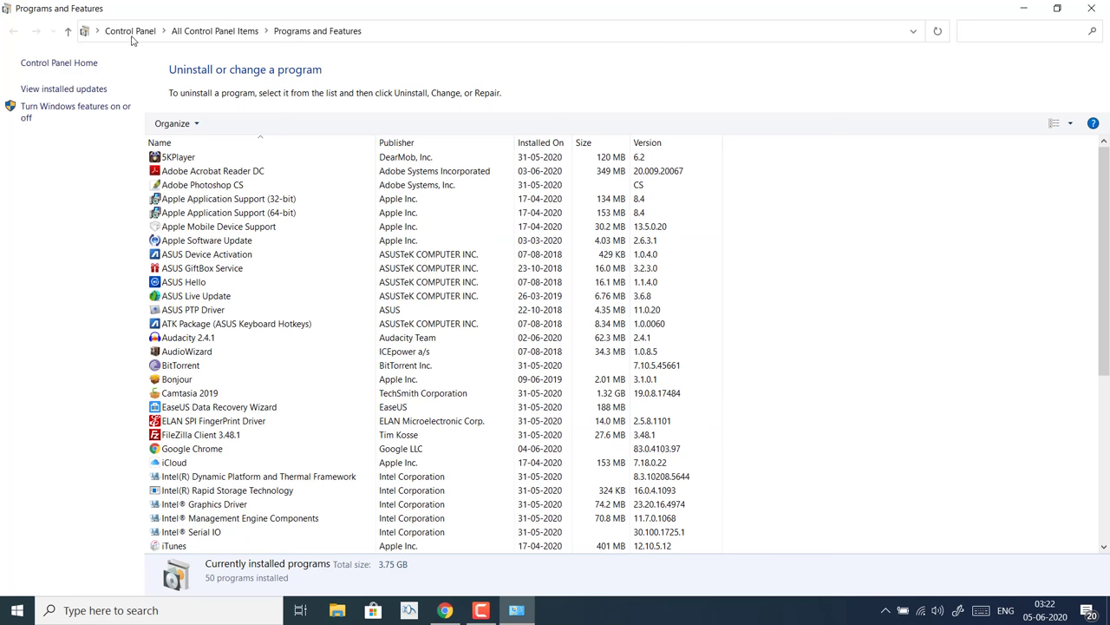
pyautogui.click(213, 34)
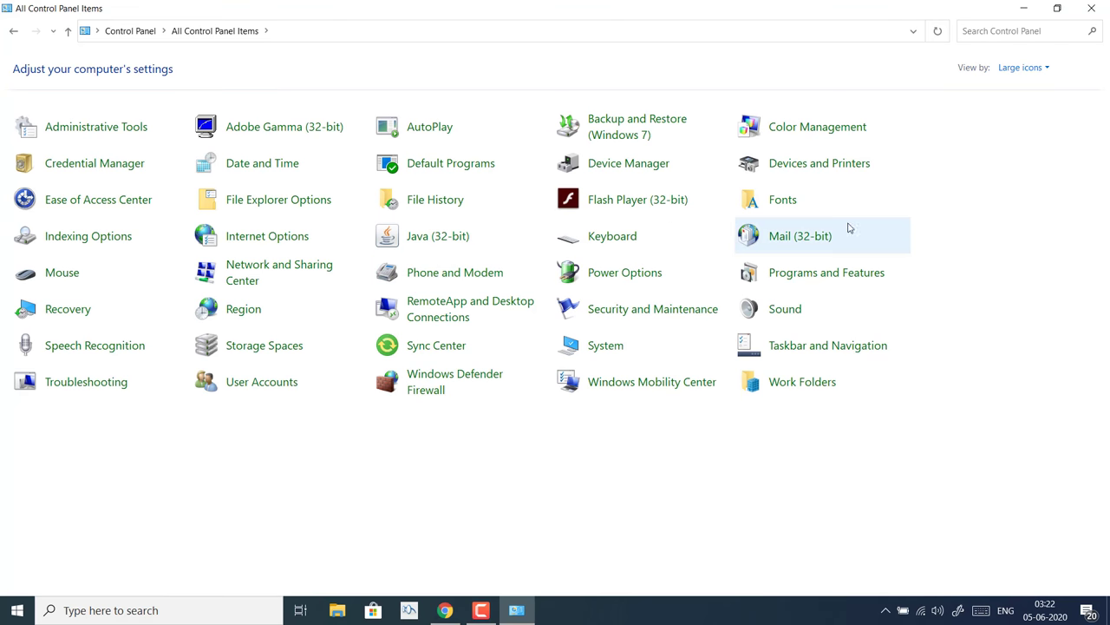
pyautogui.click(1023, 8)
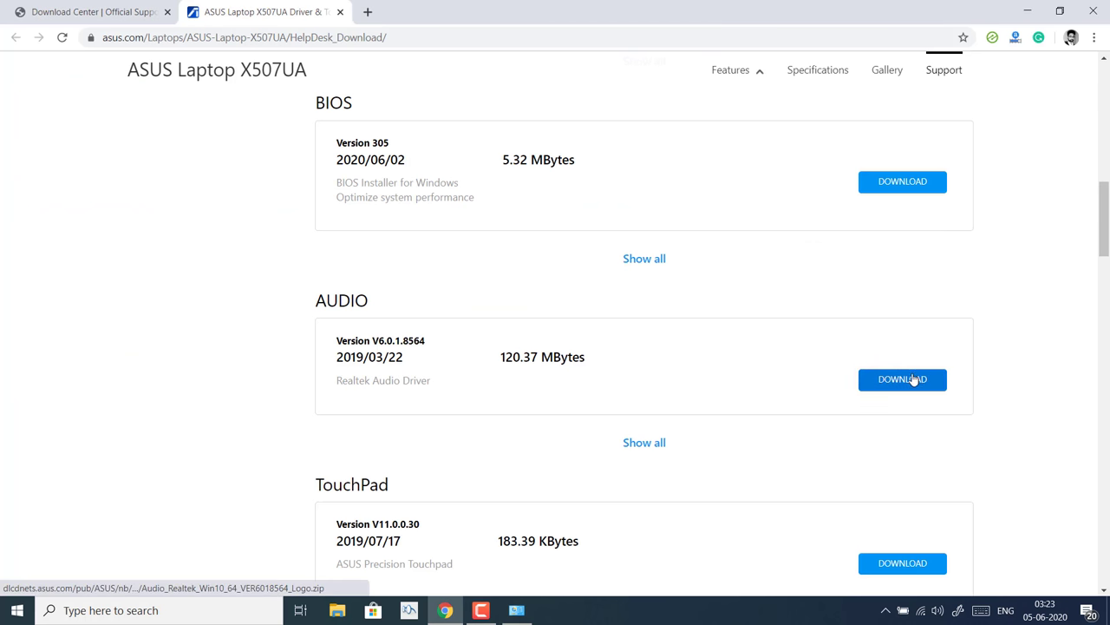
# Show all audio drivers, download Realtek Audio Driver version V6.0.1.8564, and reveal the downloaded archive in its folder
pyautogui.click(663, 443)
pyautogui.scroll(-1, 662, 443)
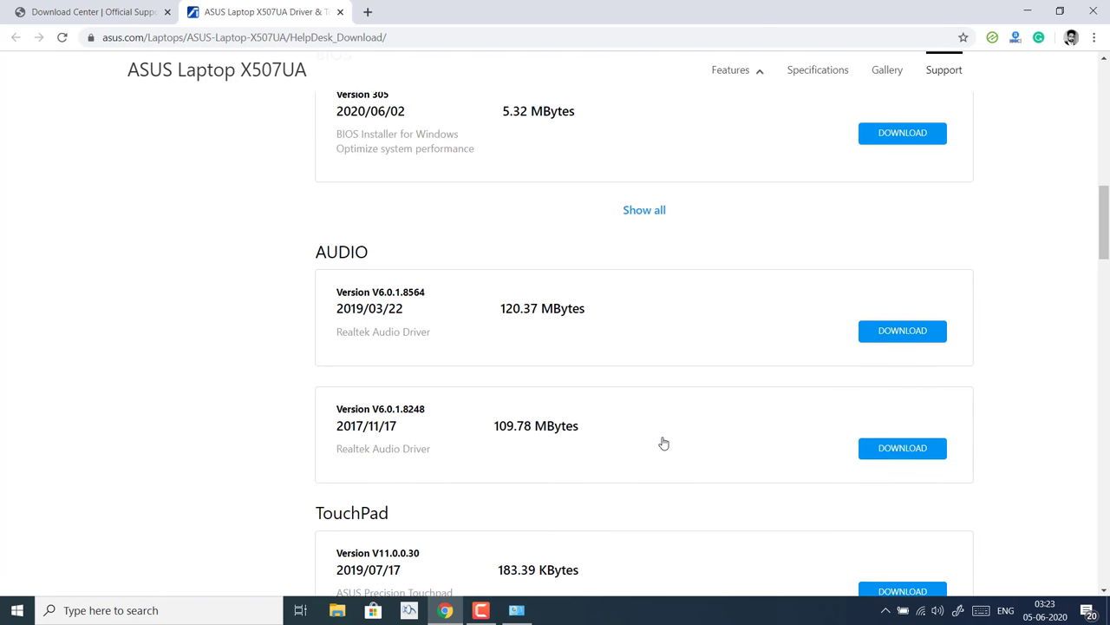
pyautogui.click(884, 338)
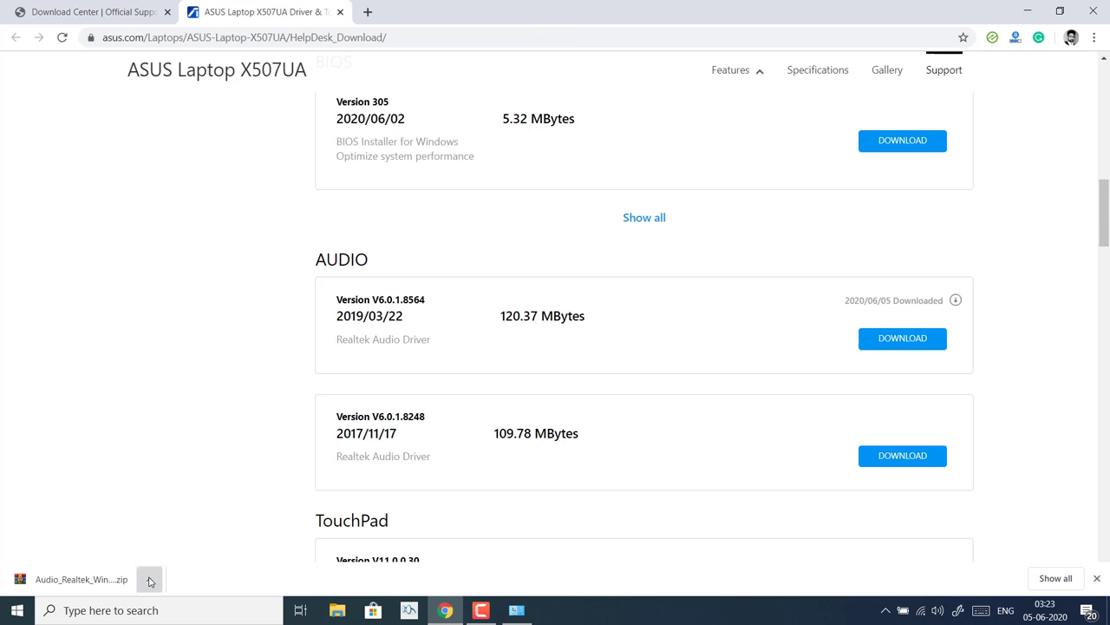
pyautogui.click(149, 580)
pyautogui.click(191, 528)
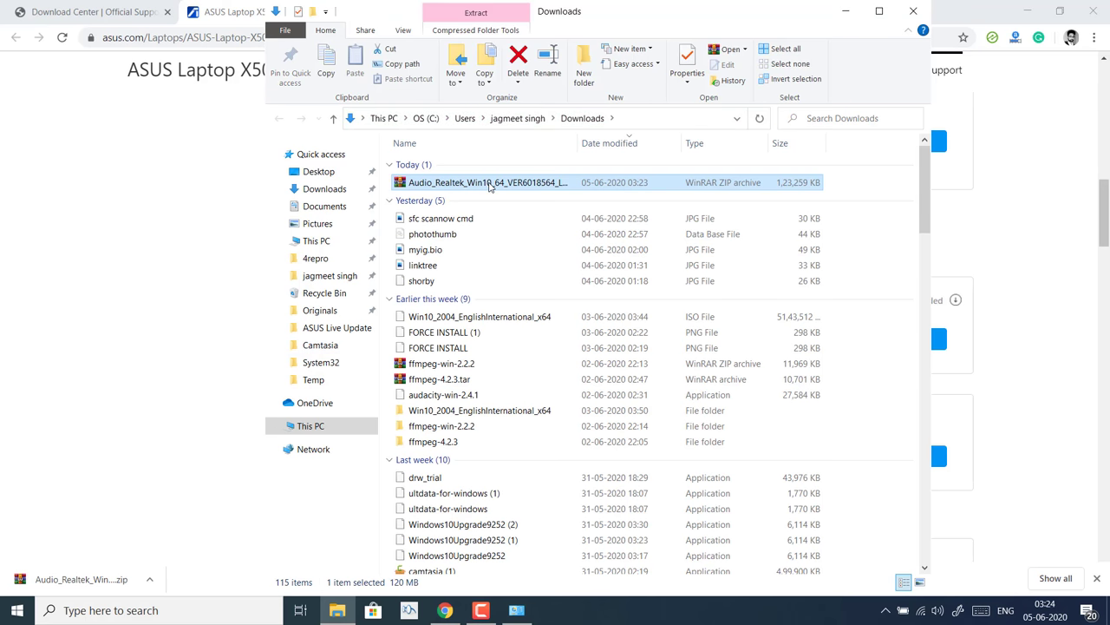
# Extract the Realtek audio archive into a folder named after it and launch the Setup application inside
pyautogui.rightClick(491, 187)
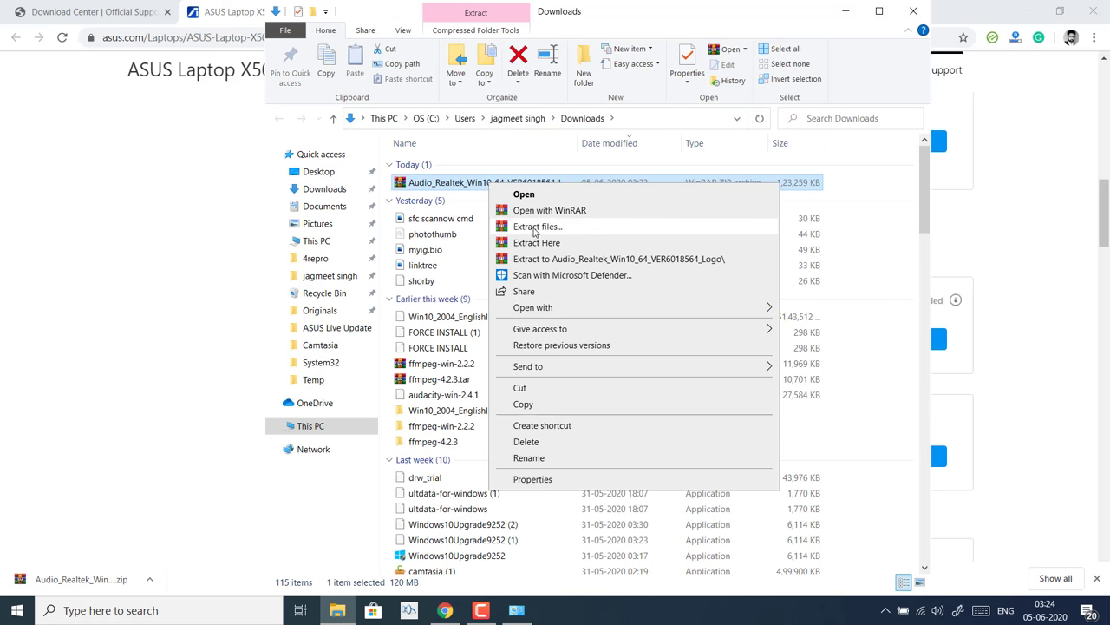
pyautogui.click(564, 258)
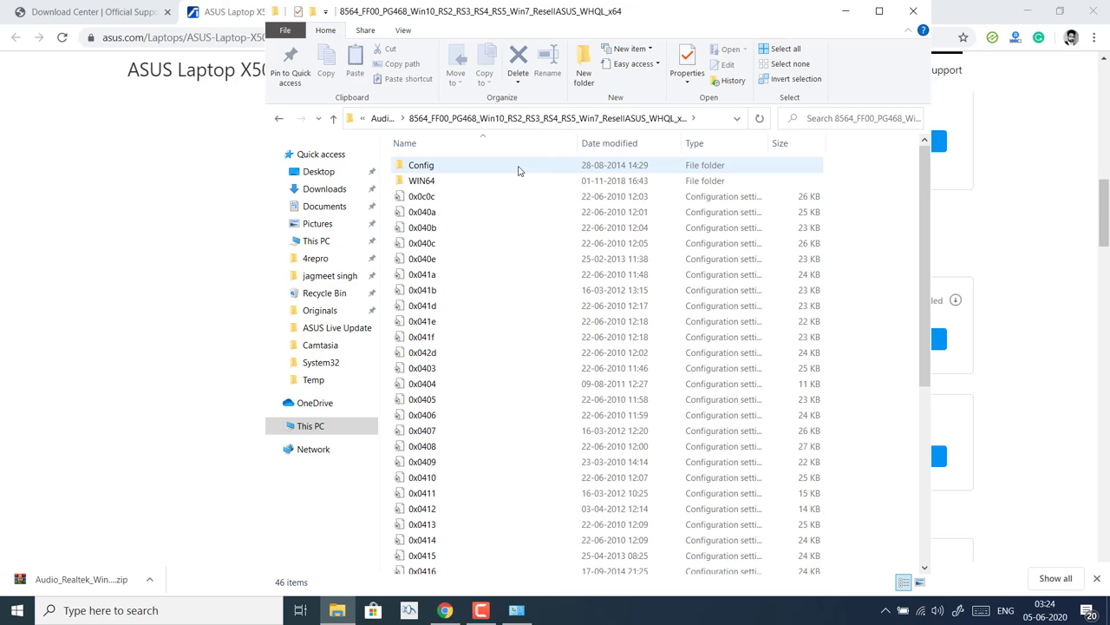
pyautogui.scroll(-3, 584, 354)
pyautogui.scroll(-4, 584, 356)
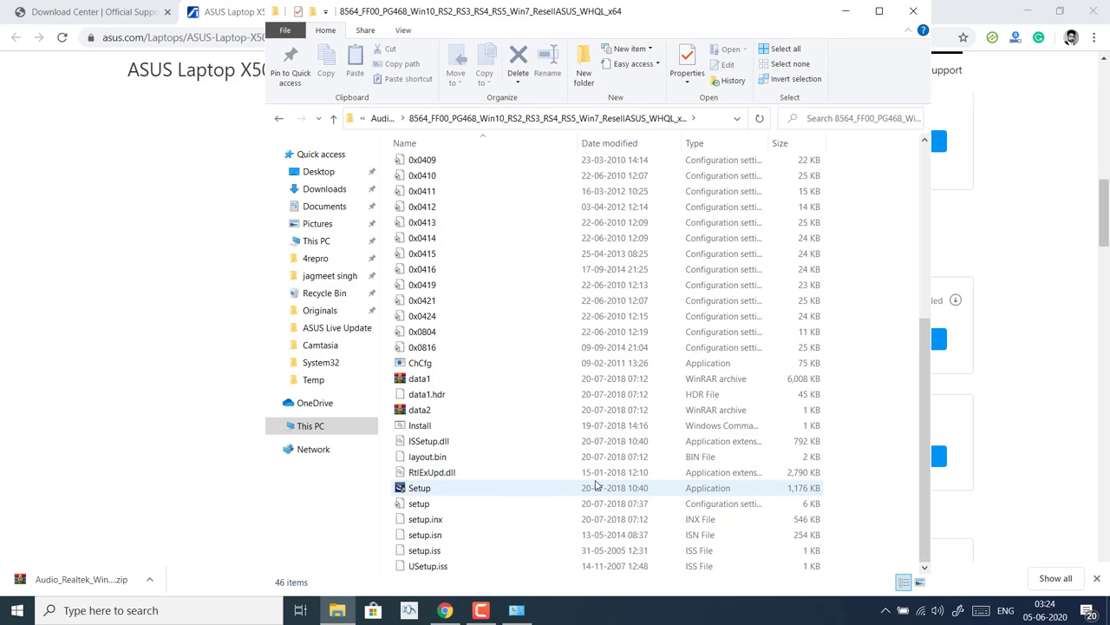
pyautogui.doubleClick(438, 491)
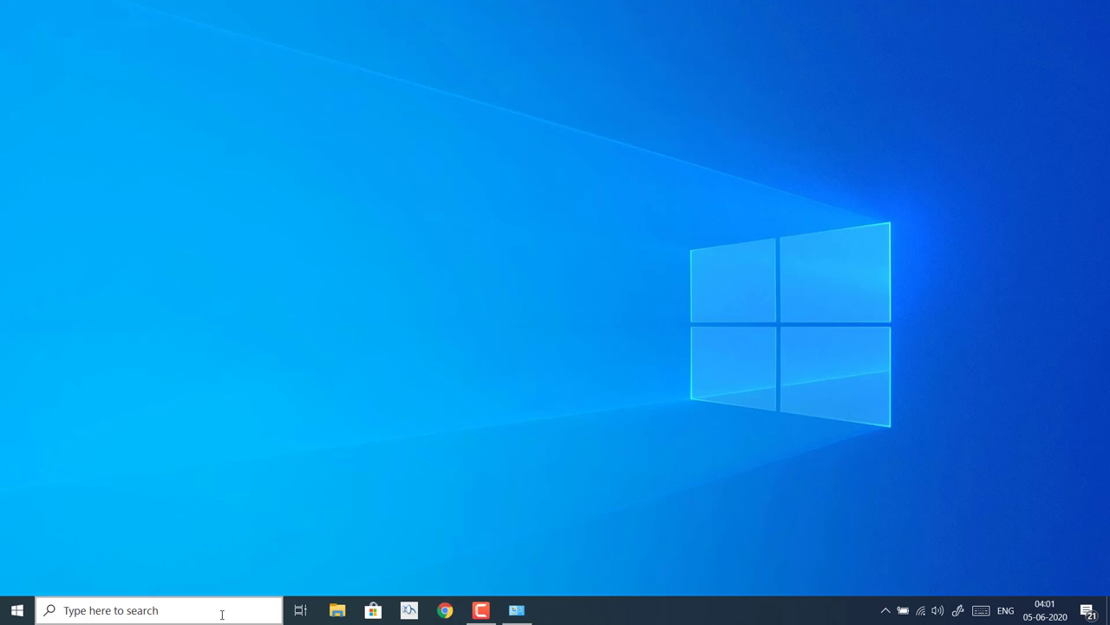
# Find Control Panel through the Windows search and open Realtek HD Audio Manager from it
pyautogui.click(220, 612)
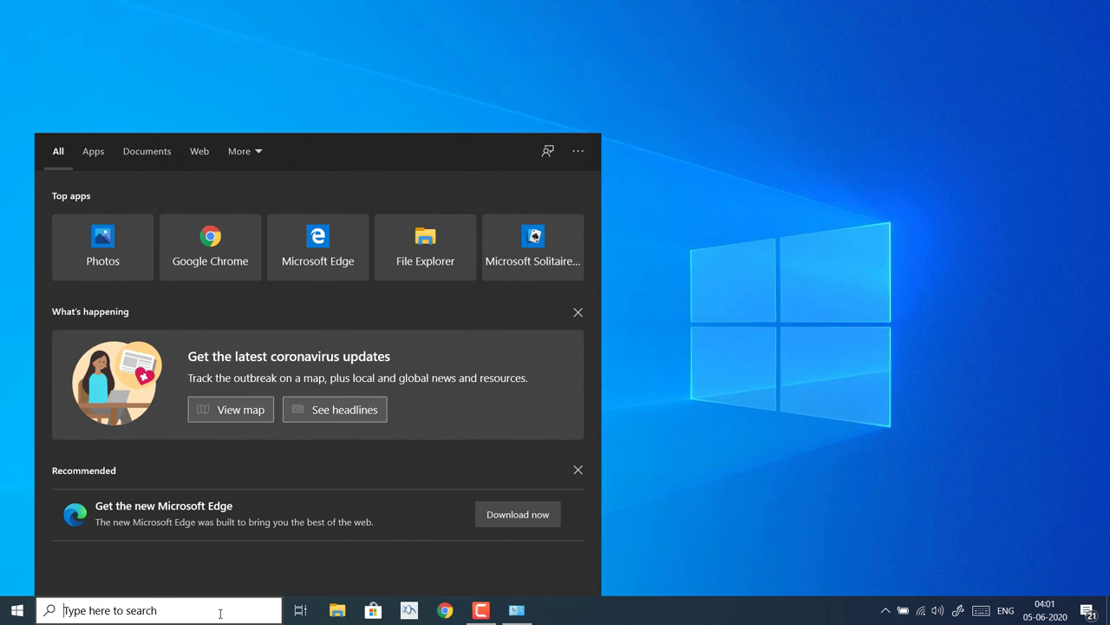
pyautogui.write('con')
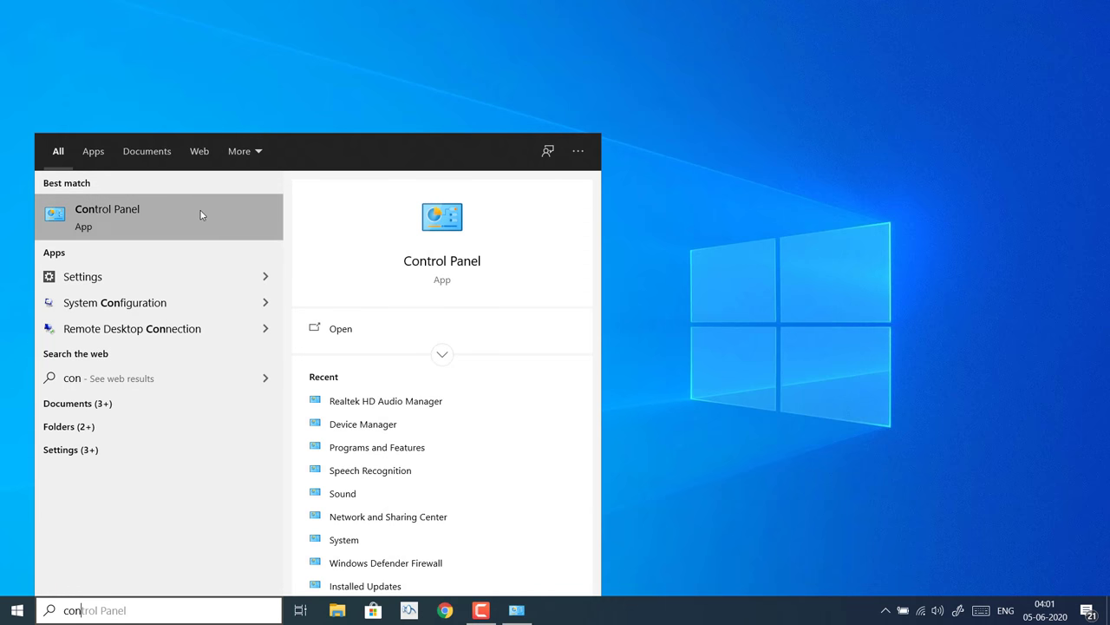
pyautogui.click(200, 214)
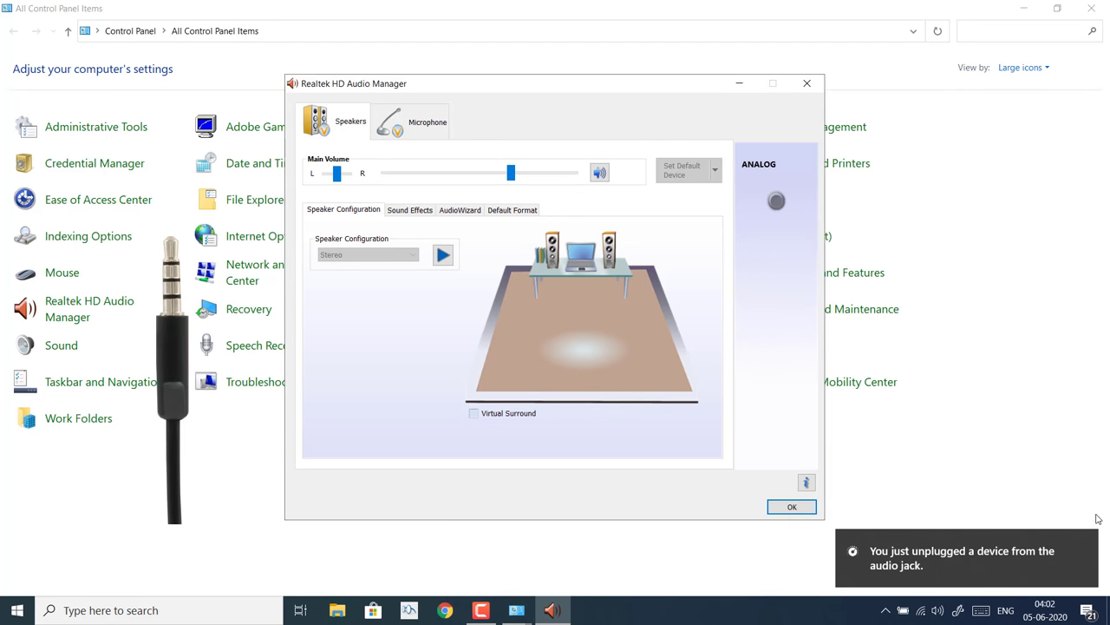
pyautogui.click(1085, 545)
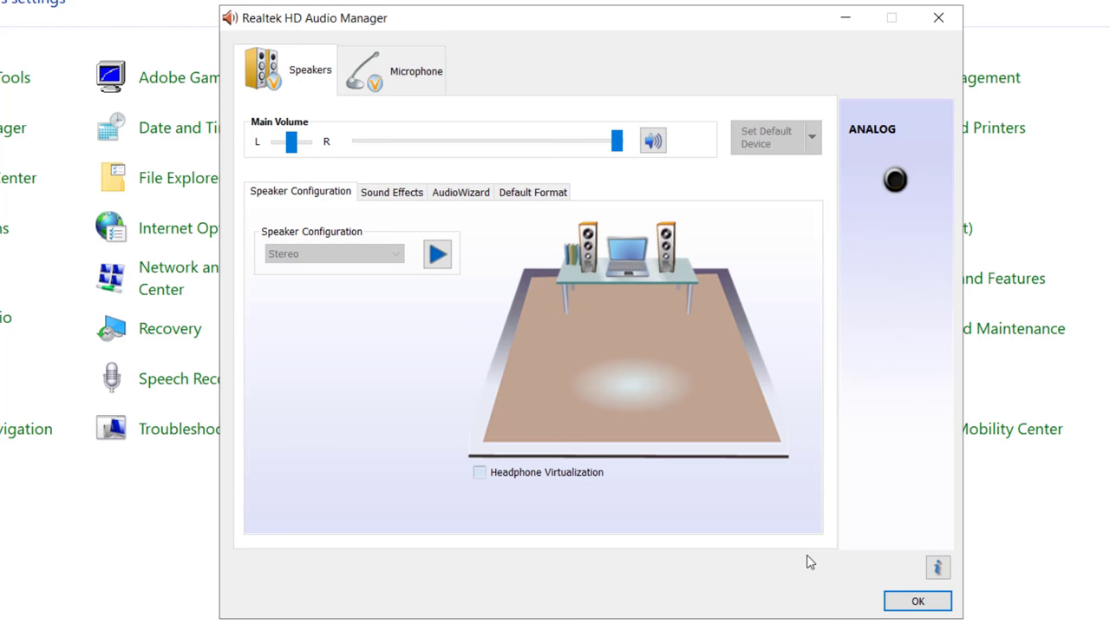
# Bring up the plugged-in device choice for the analog jack, accept it, and close Realtek HD Audio Manager and Control Panel
pyautogui.doubleClick(896, 180)
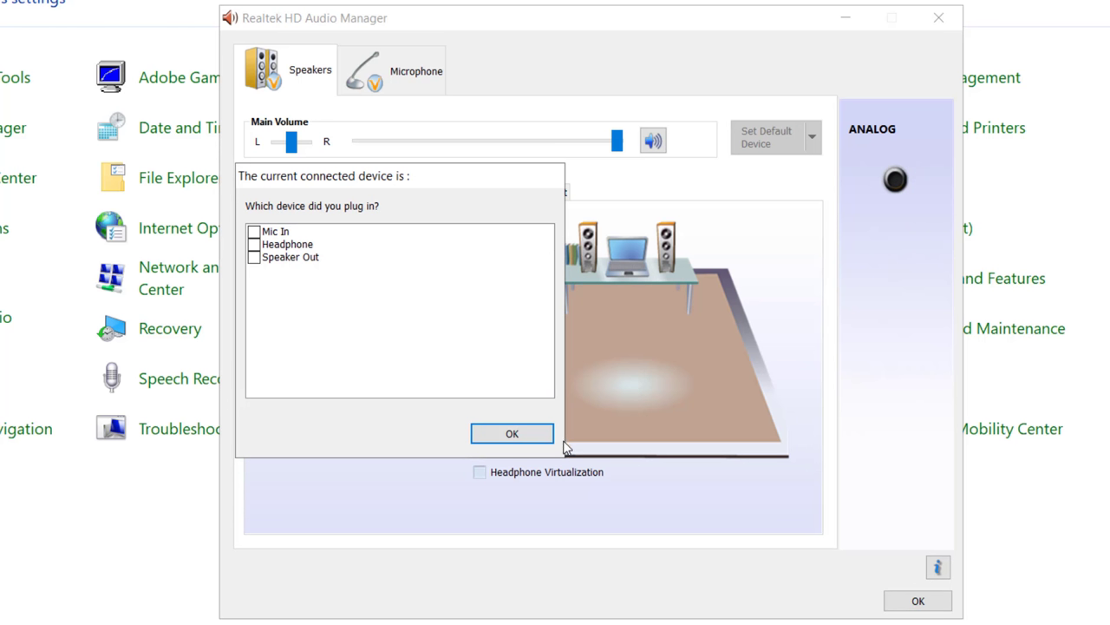
pyautogui.click(512, 434)
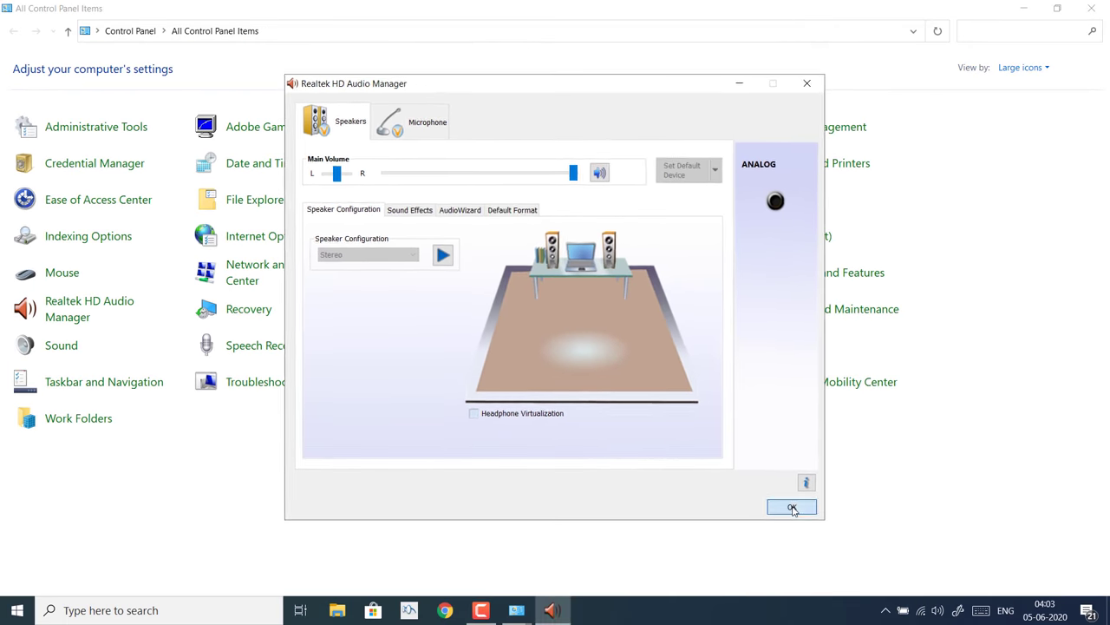
pyautogui.click(917, 600)
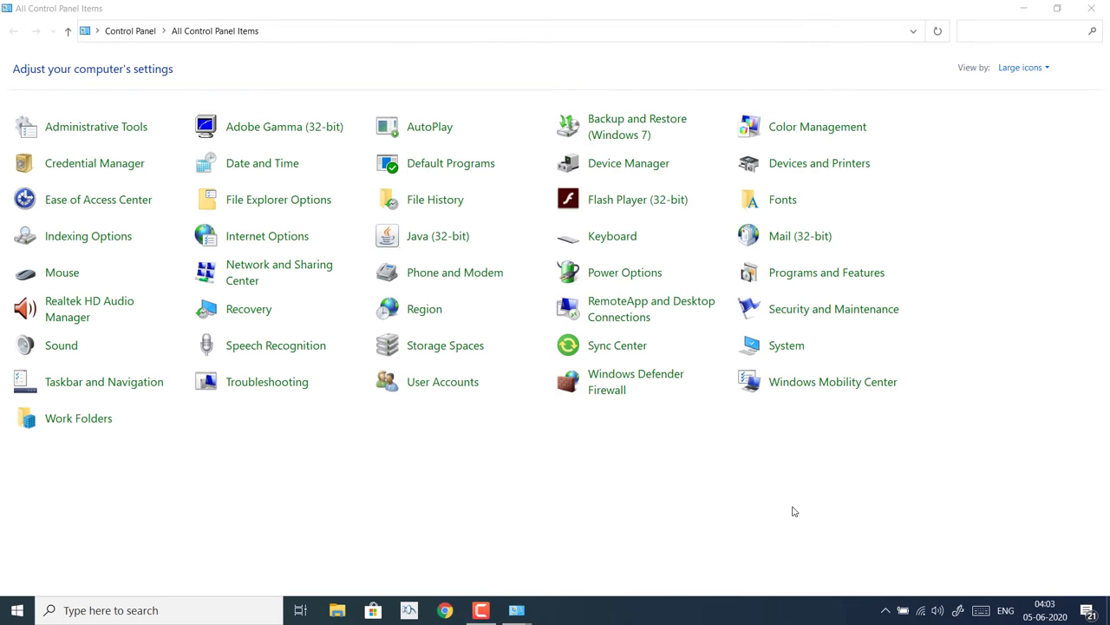
pyautogui.click(1102, 6)
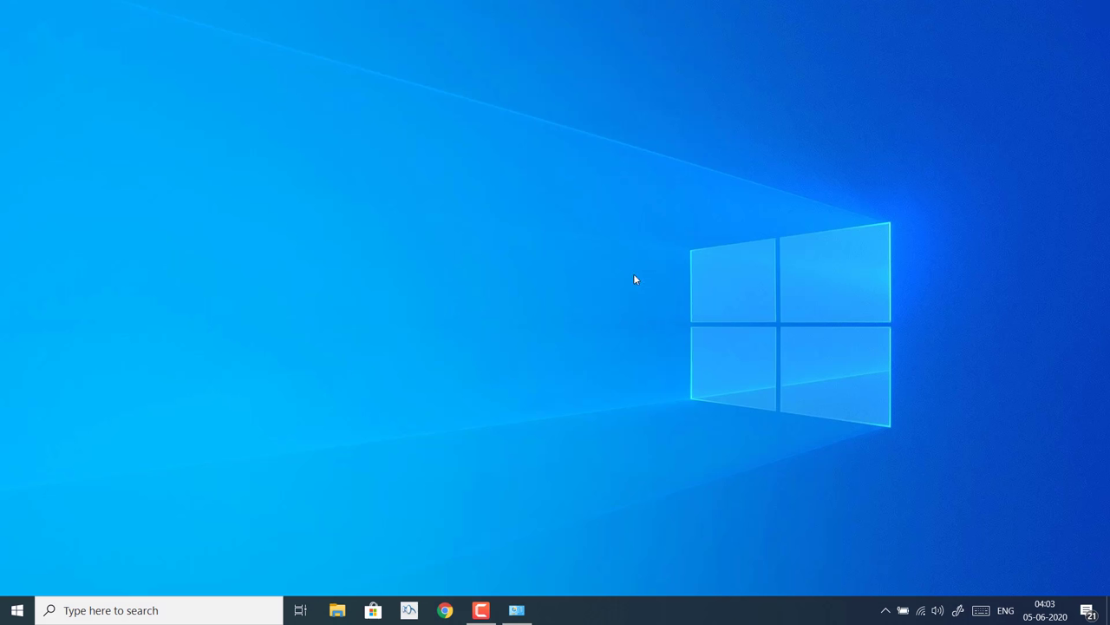